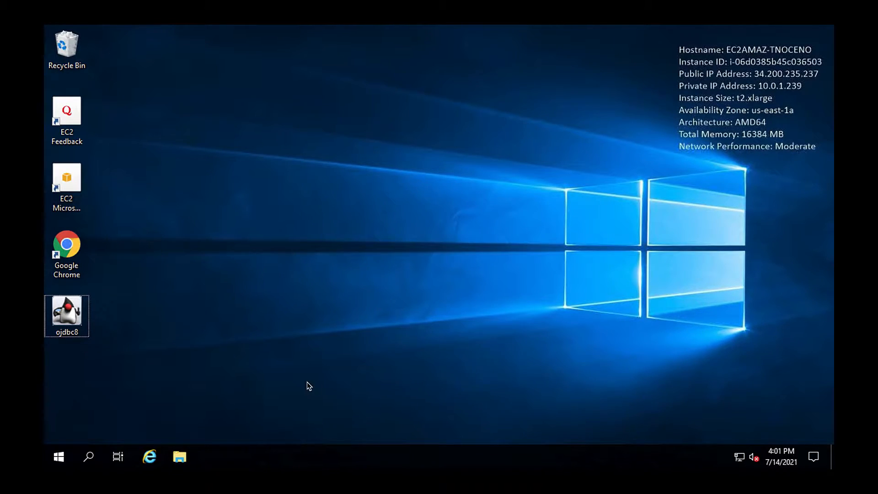
Step: Open File Explorer and navigate to C:\knime\workflow_repository\config\client-profiles
click(182, 455)
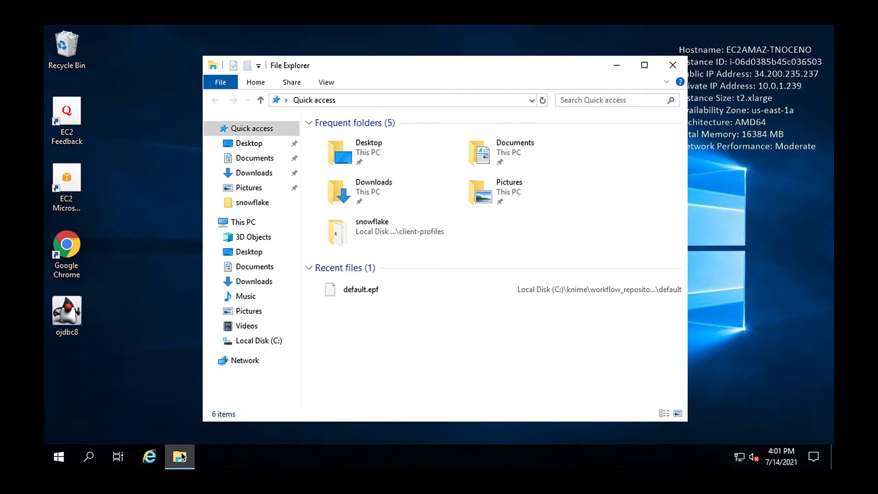
click(255, 341)
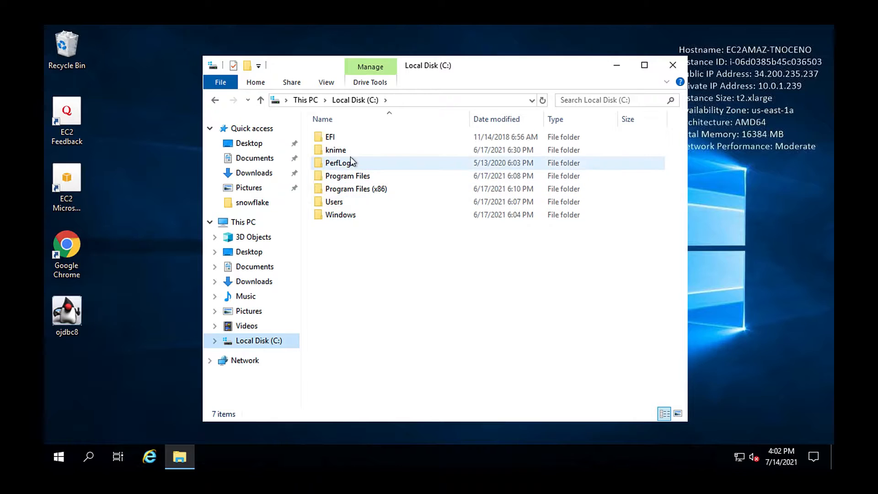
double_click(354, 154)
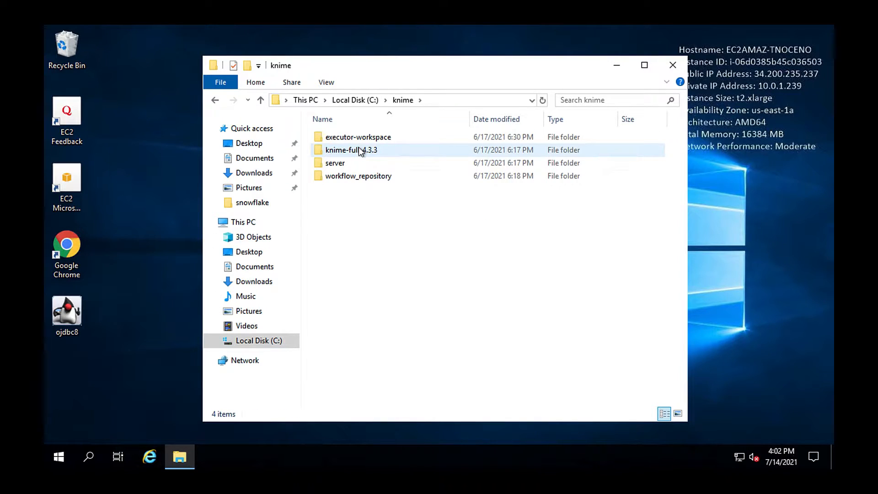
click(358, 152)
double_click(359, 179)
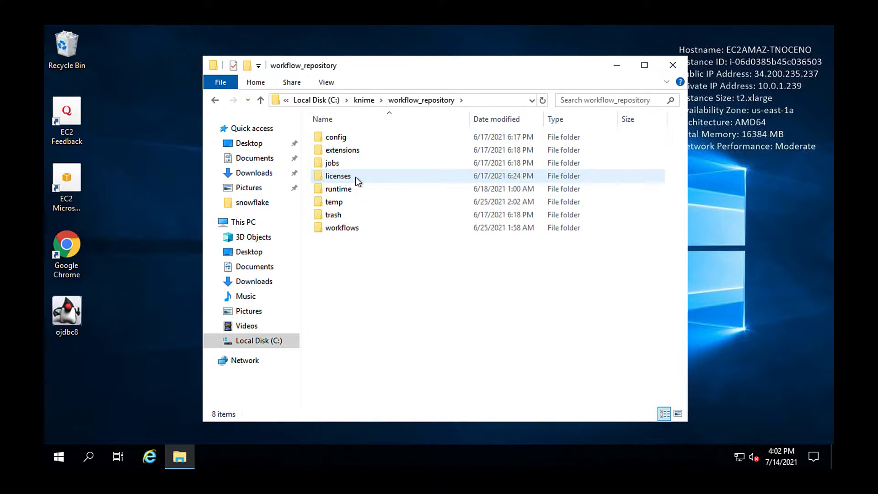
double_click(367, 143)
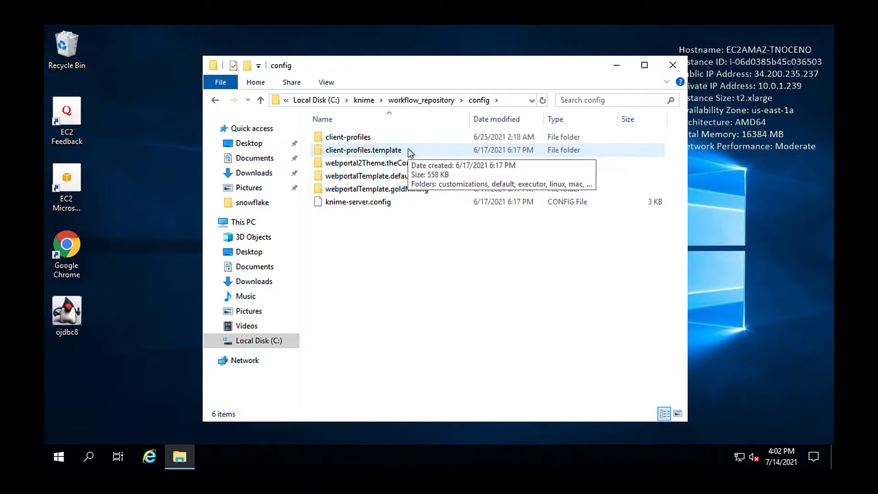
double_click(387, 138)
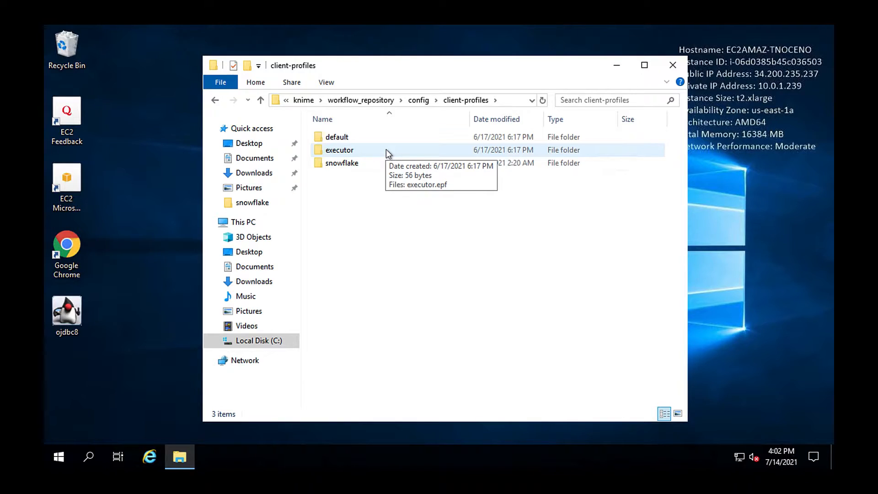
Step: Create a new folder named oracle inside client-profiles
right_click(360, 182)
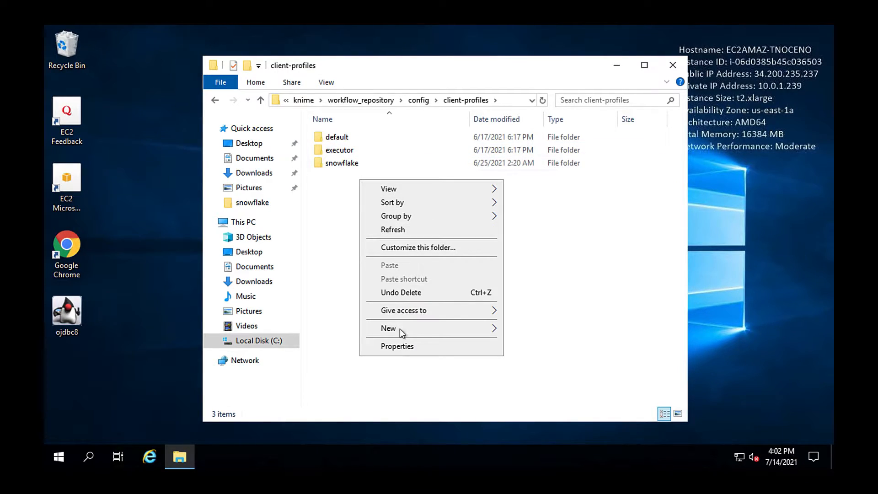
mouse_move(422, 330)
click(533, 330)
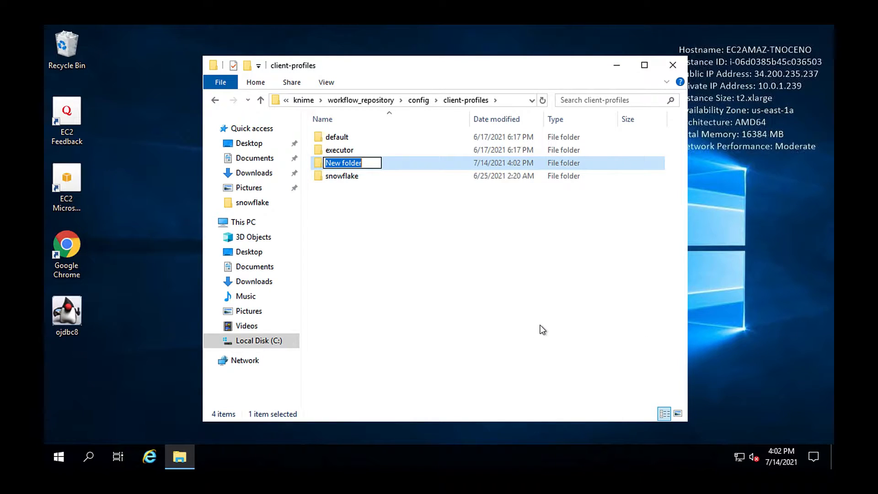
text(oracle)
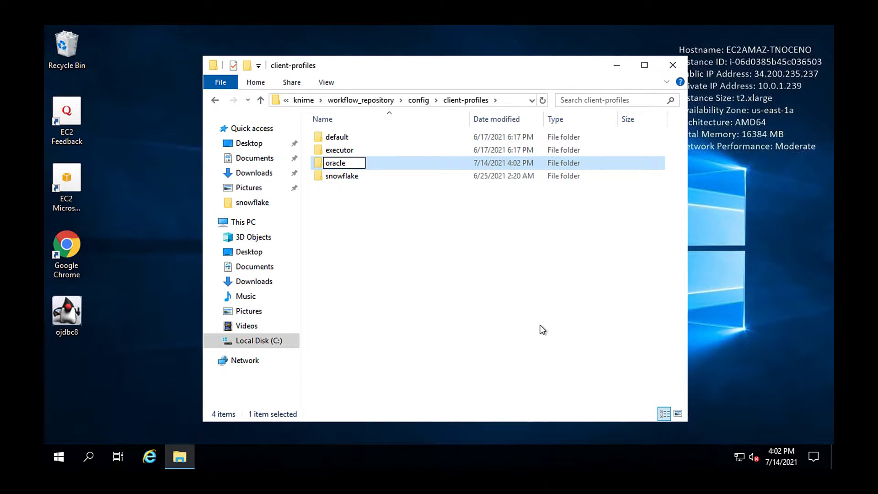
key(Return)
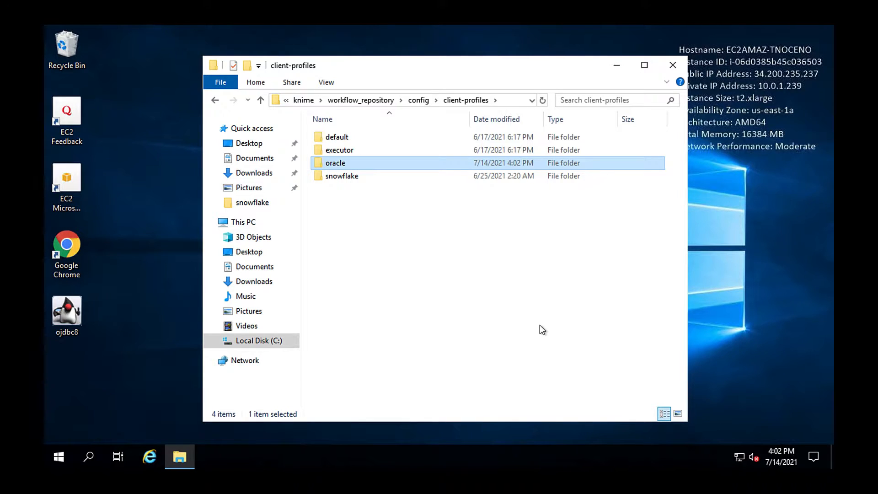
Step: Open the oracle folder and copy the ojdbc8 driver JAR from the desktop into it
key(super+shift+5)
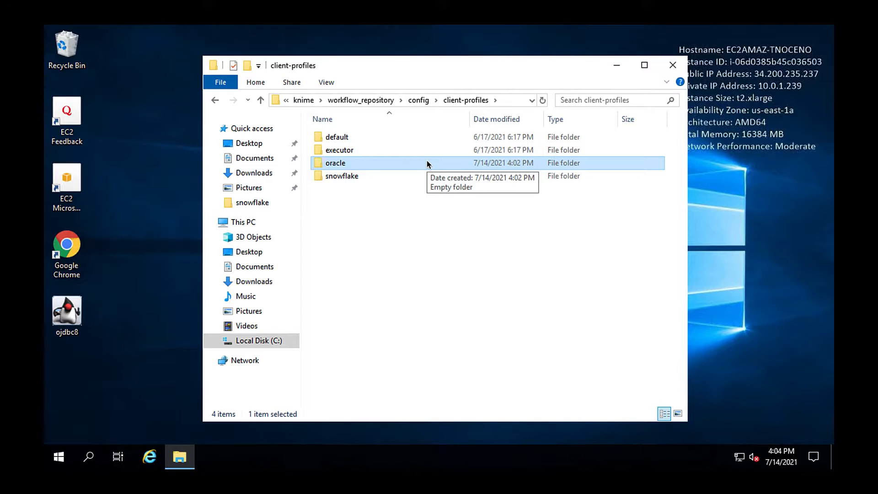
double_click(427, 161)
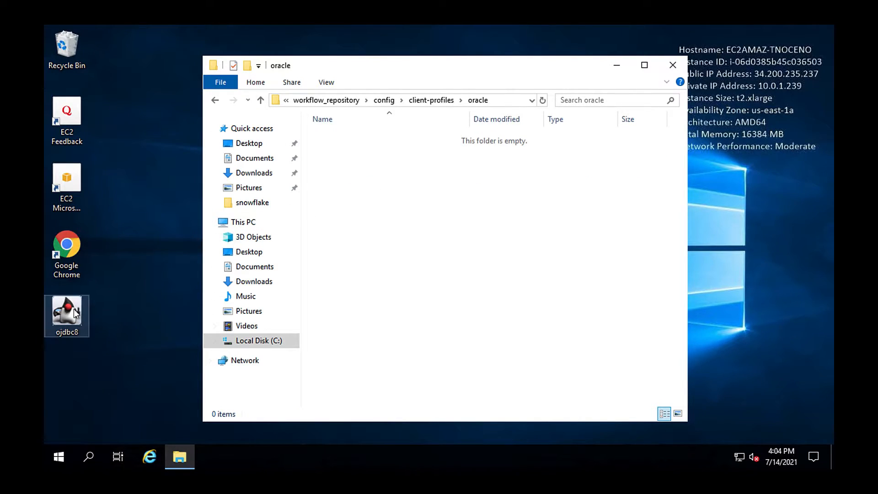
drag(74, 308, 411, 196)
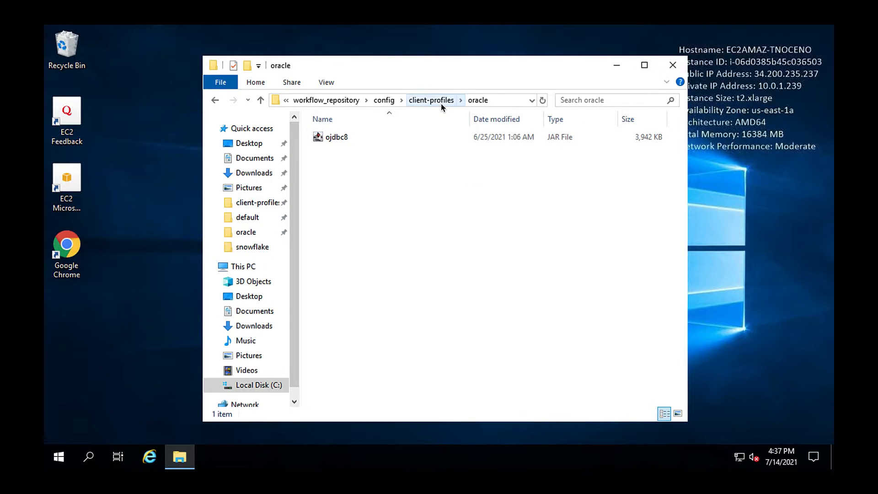
Step: Copy default.epf from the default profile folder and paste it into the oracle folder
click(441, 103)
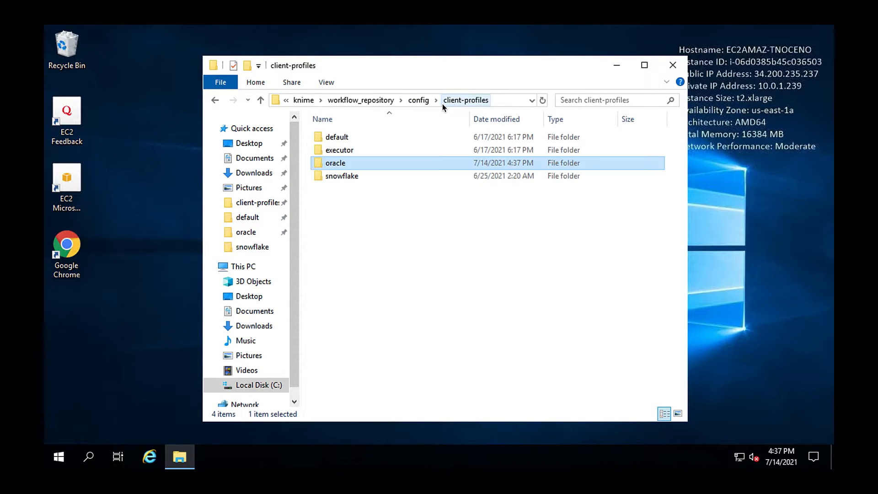
click(400, 138)
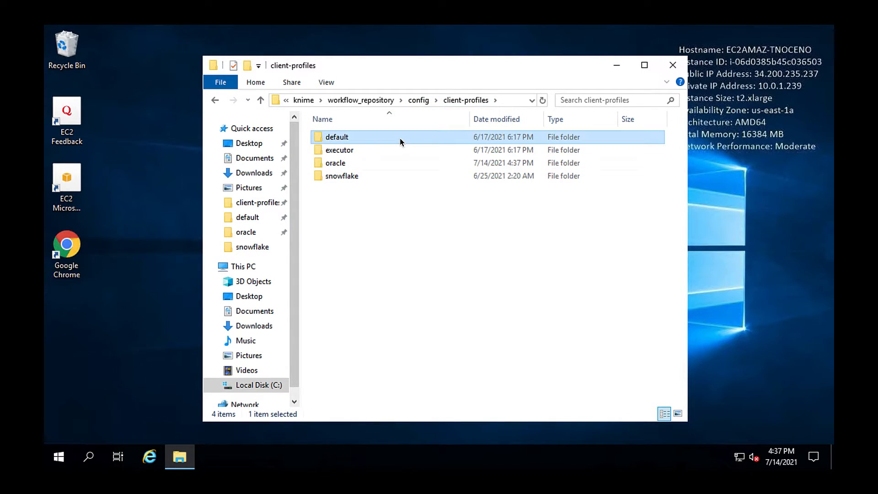
double_click(400, 138)
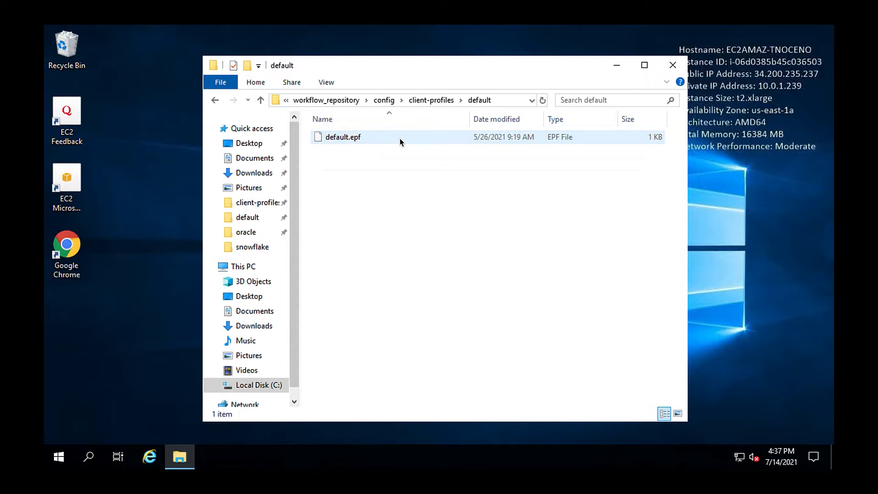
click(422, 102)
click(384, 162)
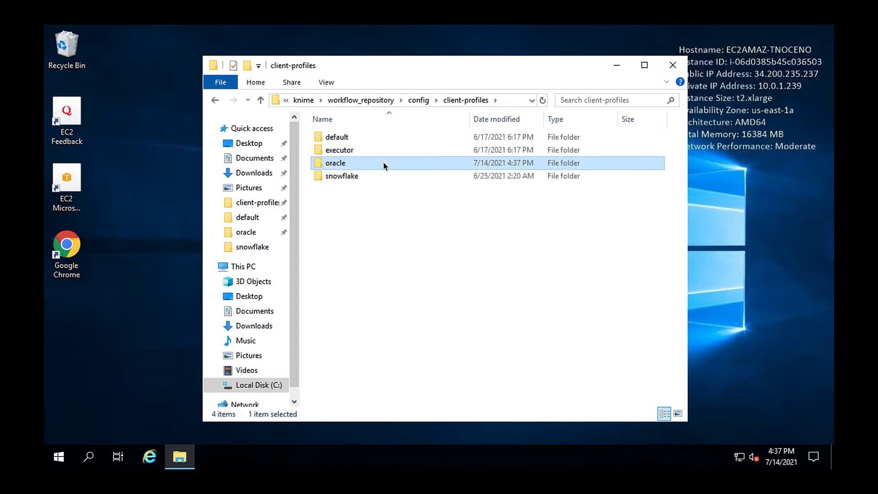
double_click(383, 162)
right_click(383, 162)
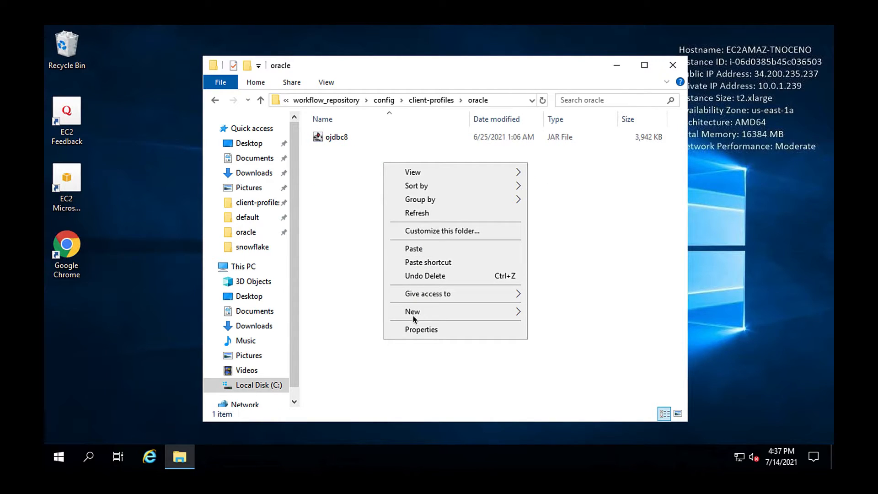
click(414, 248)
Step: Rename the pasted default.epf file in the oracle folder to oracle.epf
right_click(377, 138)
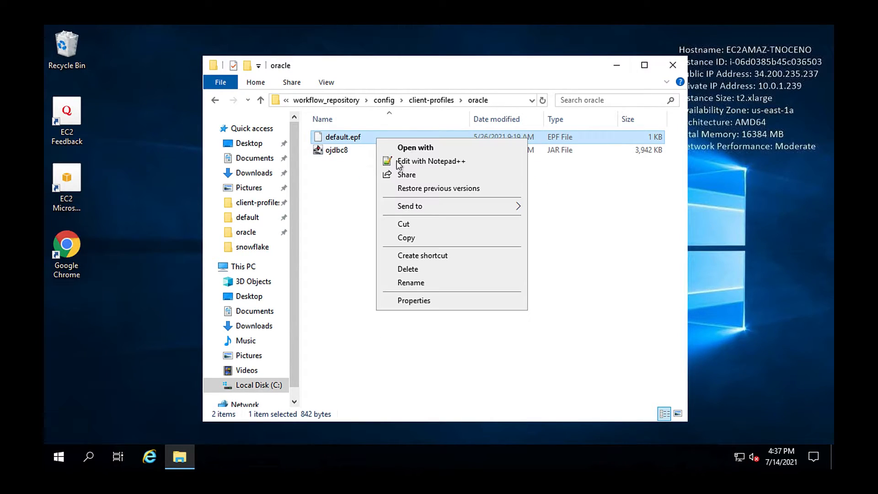
click(408, 281)
text(oracle)
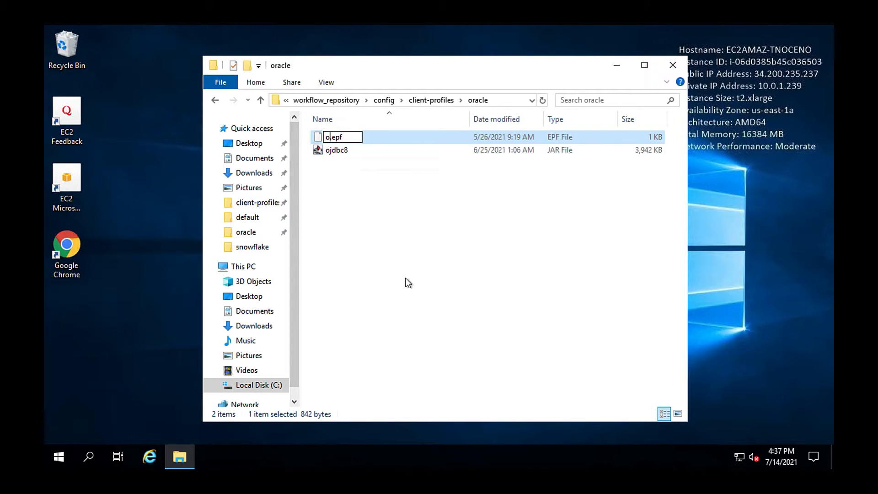
key(Return)
Step: Open oracle.epf in Notepad++ to review its mount point settings, then close the editor
right_click(384, 155)
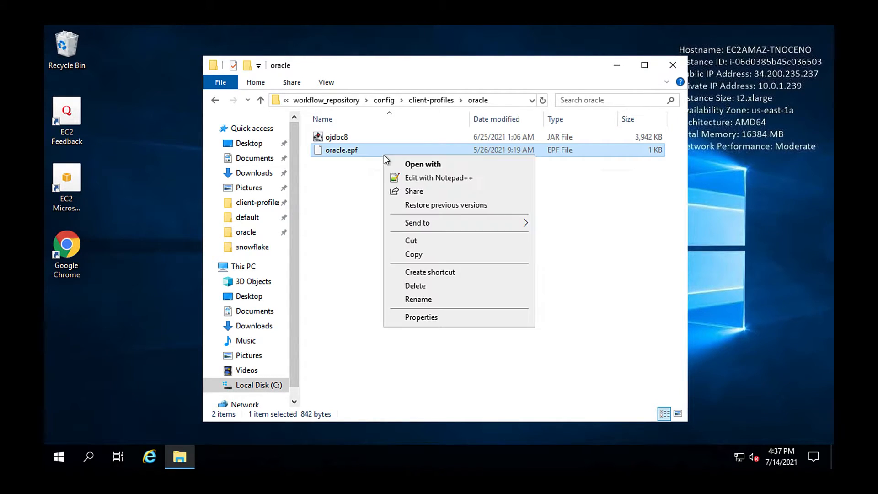
click(451, 178)
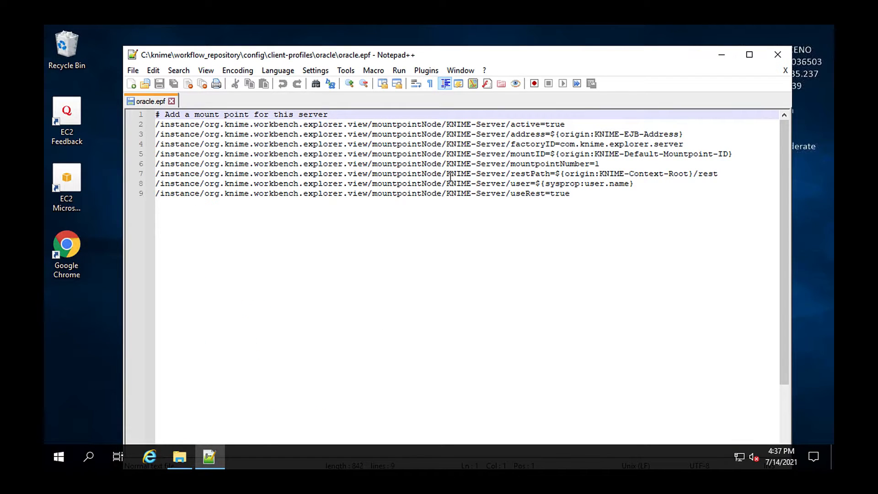
click(171, 101)
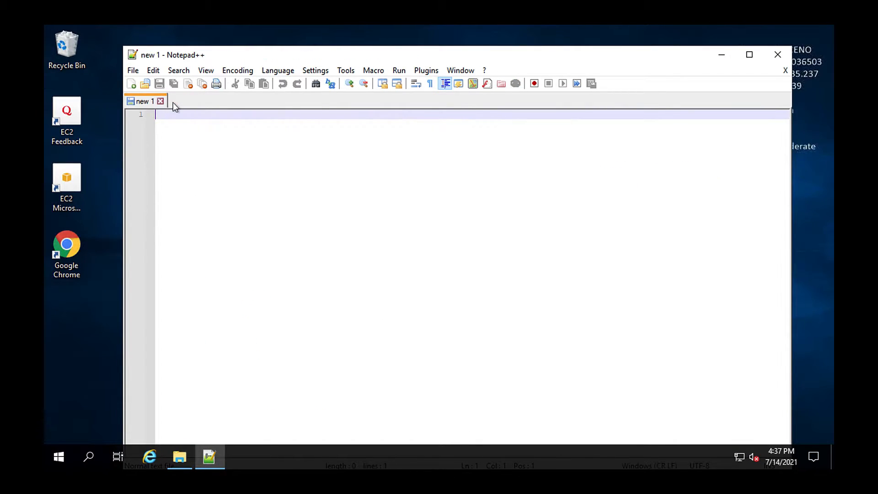
click(778, 54)
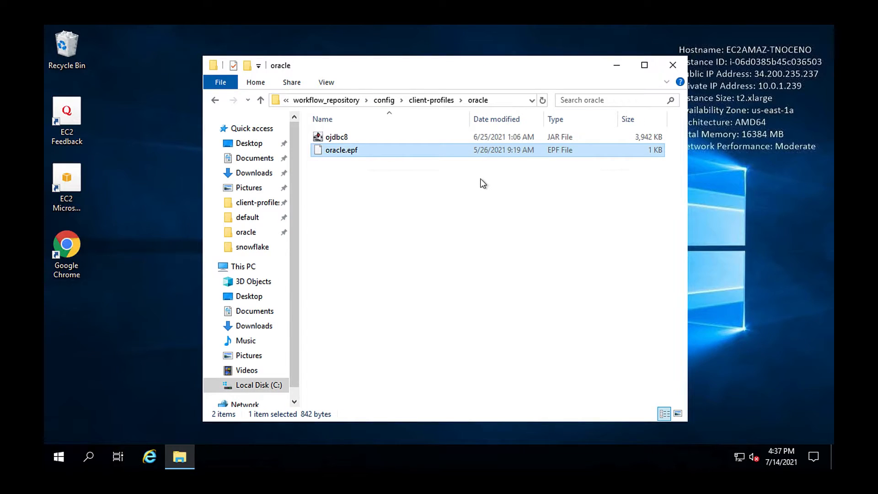
Step: Switch to KNIME Analytics Platform and open the Preferences page for KNIME Databases
key(ctrl+Left)
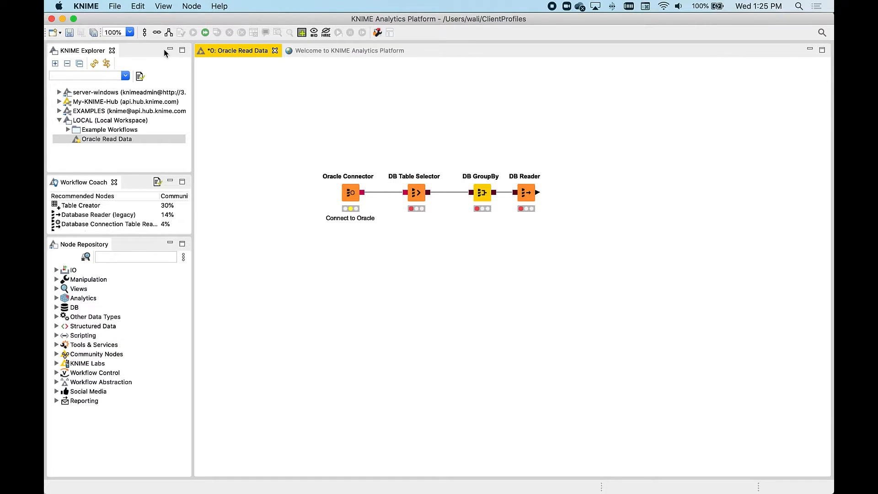
click(87, 7)
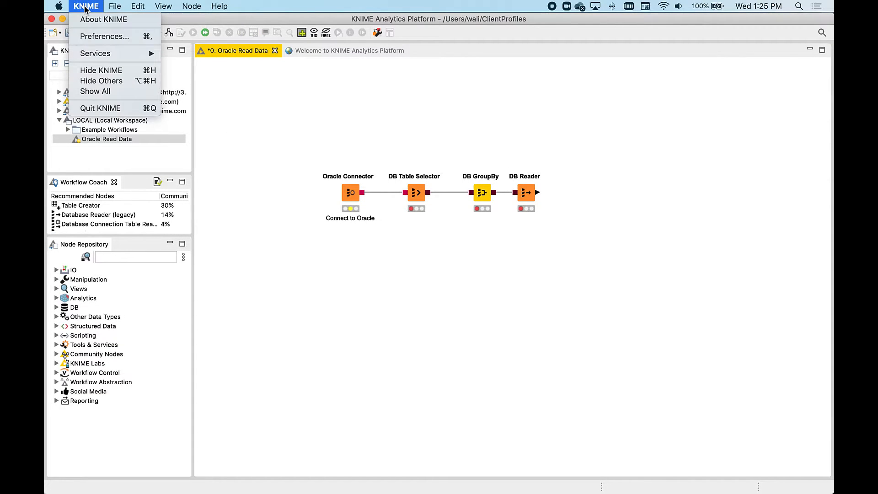
click(94, 37)
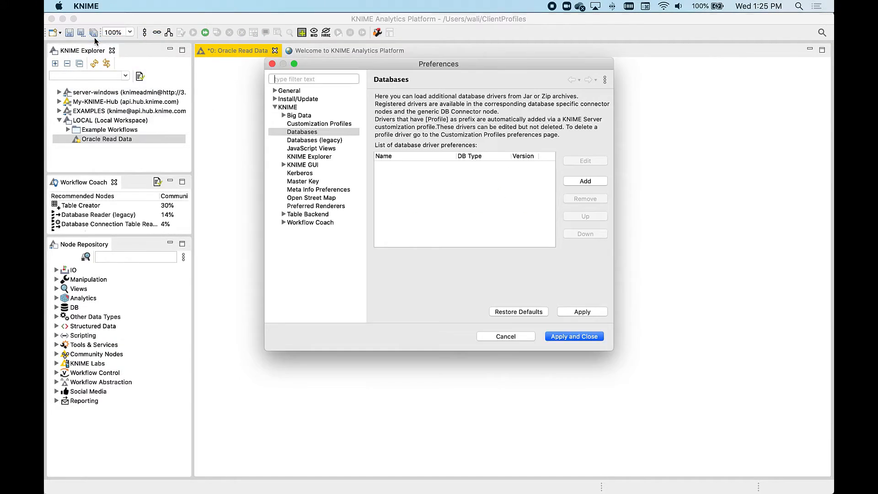
click(301, 108)
click(315, 132)
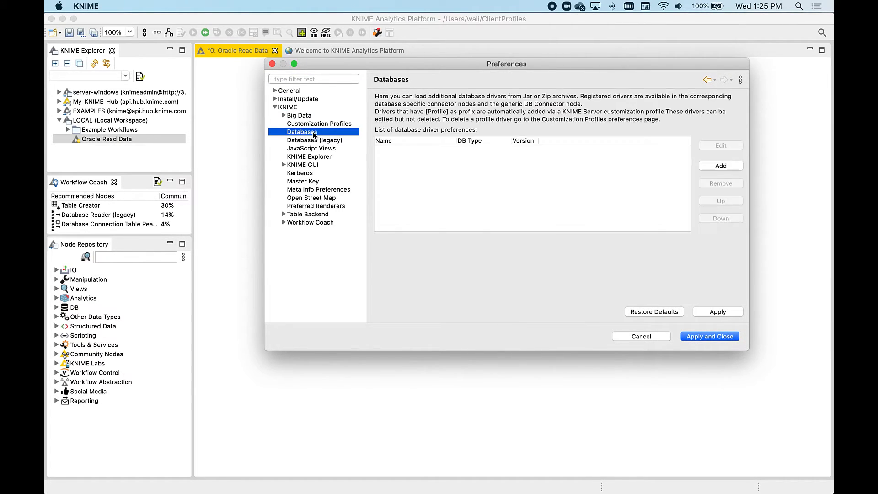
Step: Add a new database driver with ID, name and description all set to OracleLocal
click(716, 167)
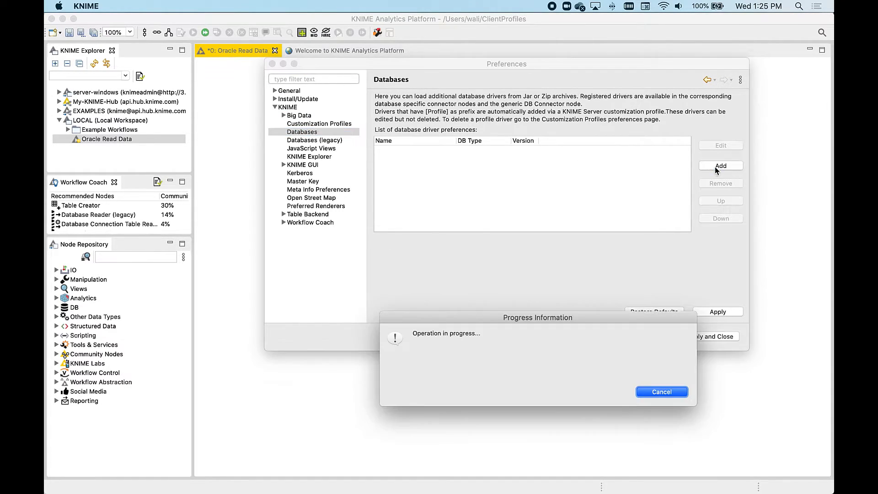
text(OracleLocal)
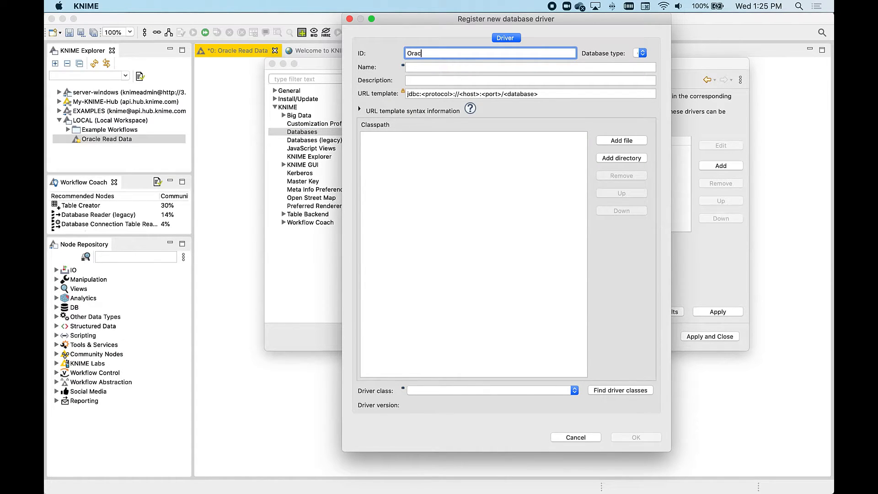
key(Tab)
key(Tab)
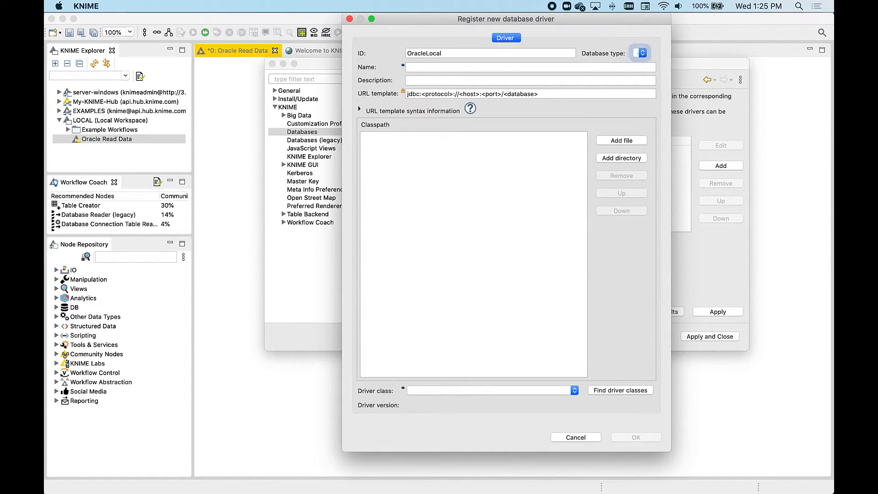
text(OralcleLocal)
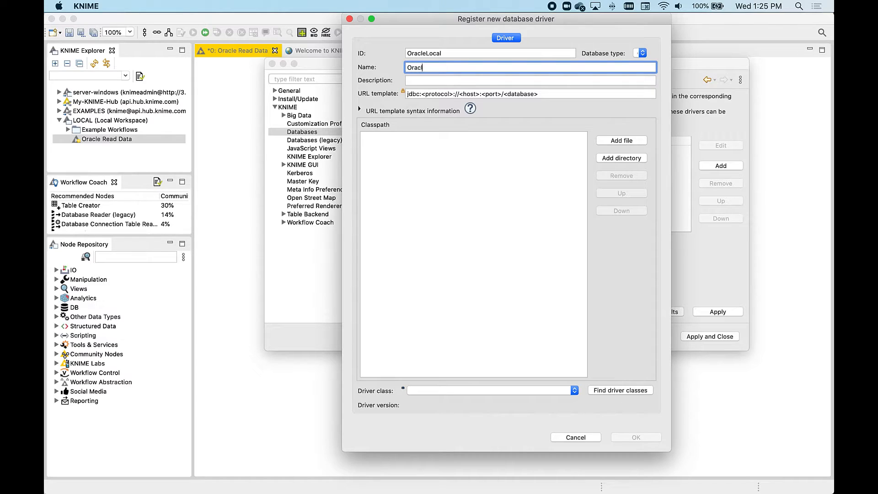
key(Tab)
text(OracleLocal)
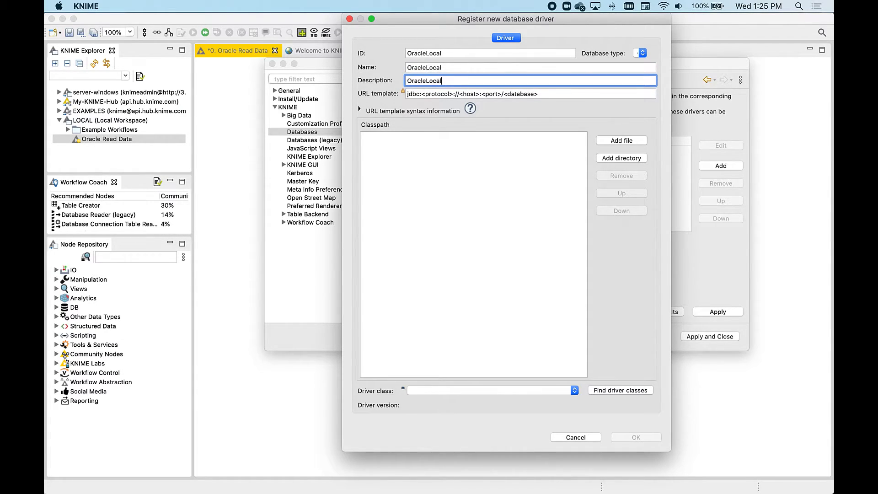
Step: Set the database type to oracle and add ojdbc8.jar from the Desktop drivers folder to the driver's classpath
click(642, 54)
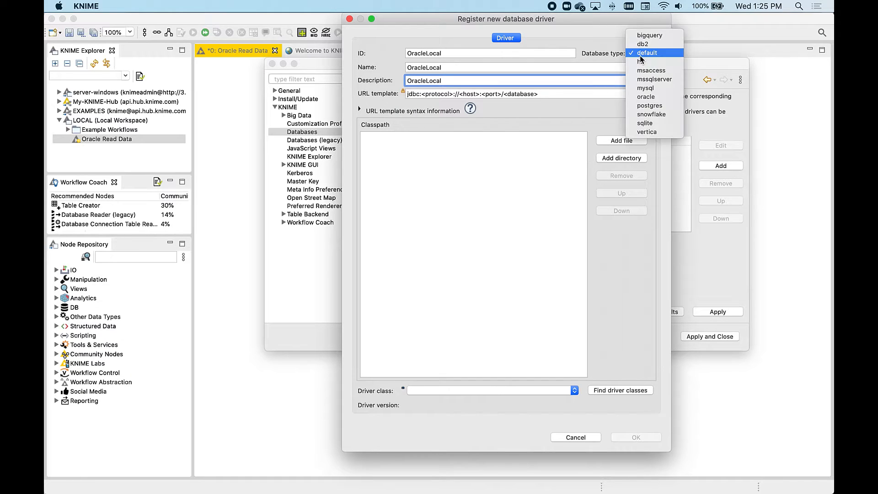
click(649, 99)
click(626, 140)
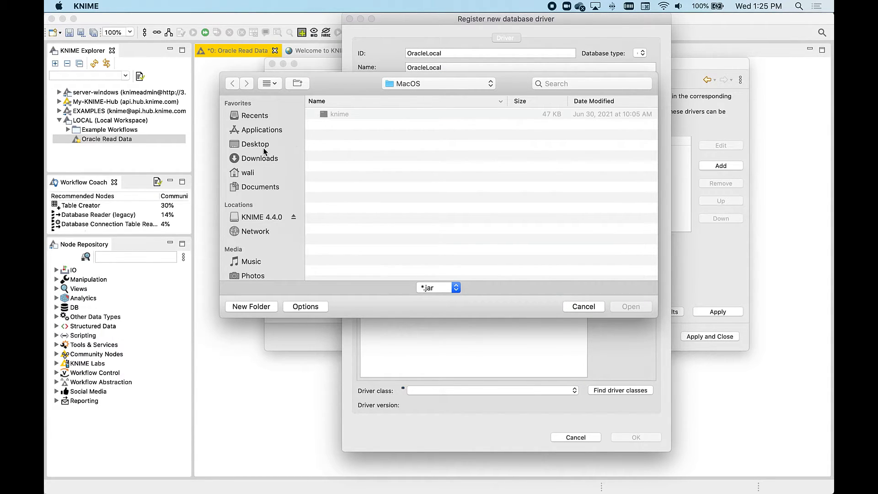
click(265, 146)
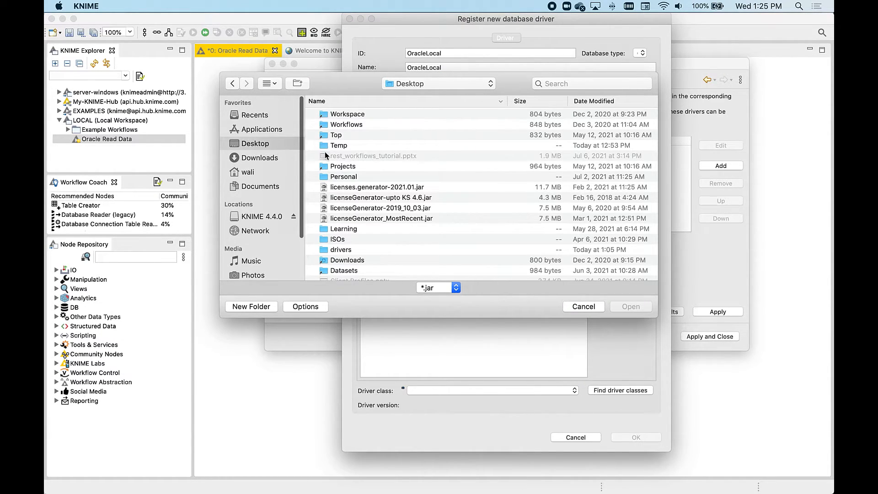
click(343, 248)
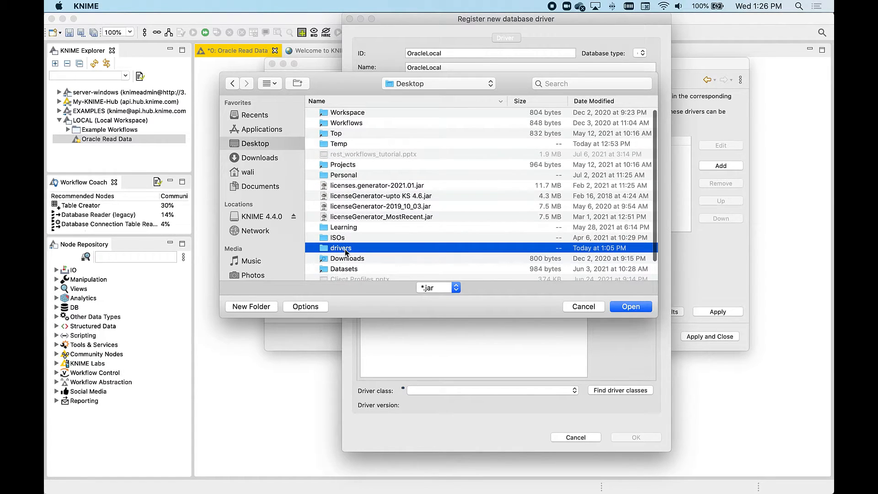
double_click(345, 247)
click(362, 125)
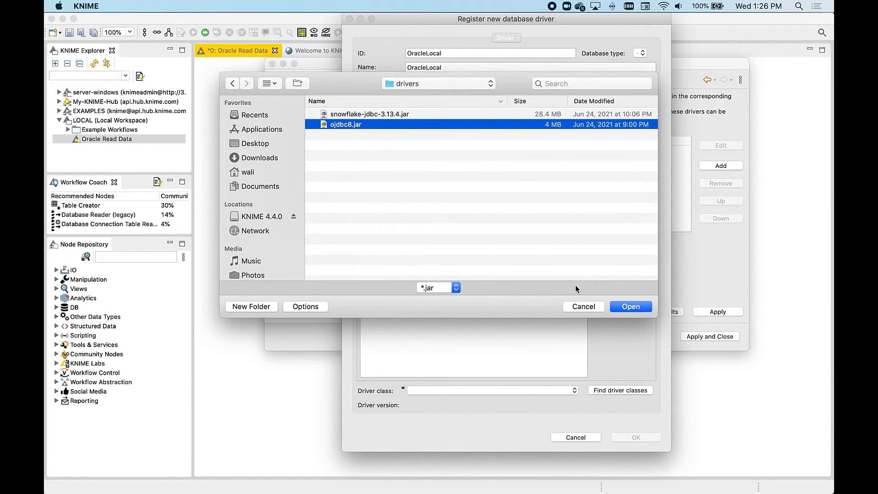
click(634, 309)
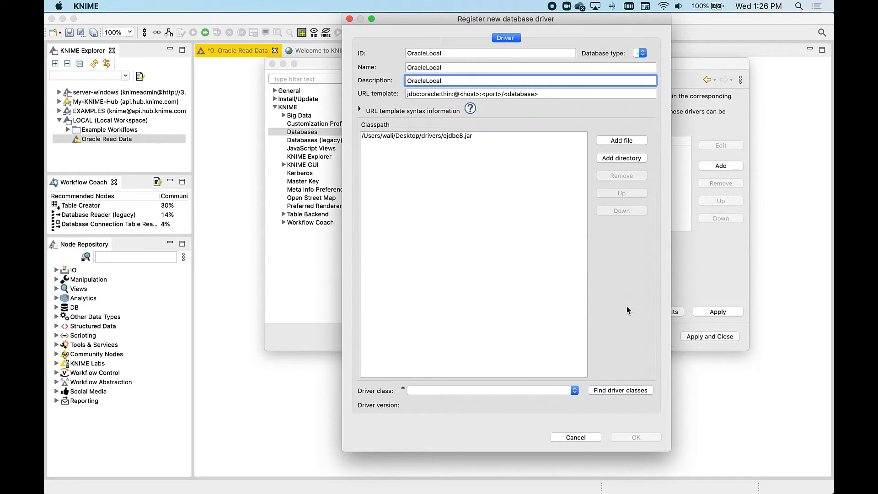
Step: Detect the driver class, confirm the new driver, and apply and close the preferences
click(617, 389)
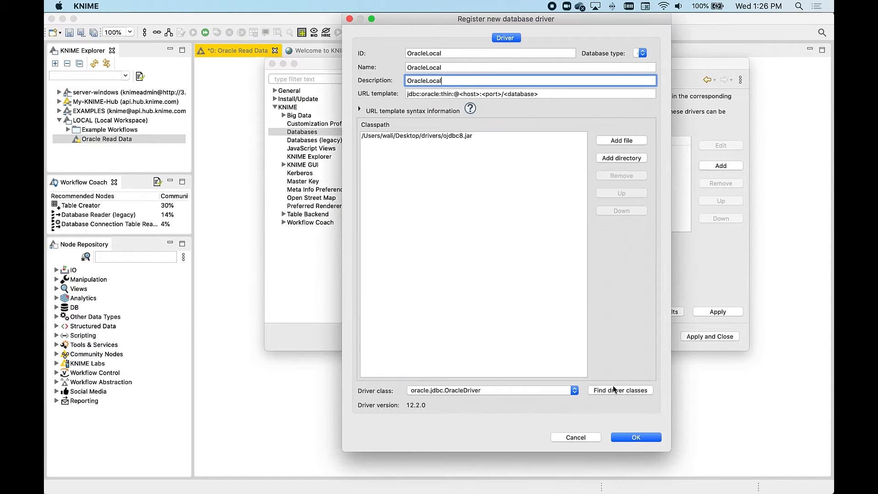
click(634, 438)
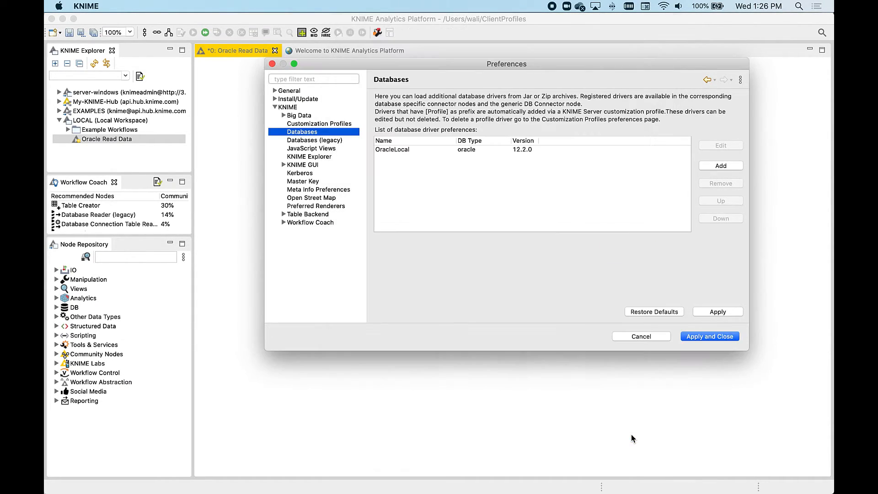
click(710, 339)
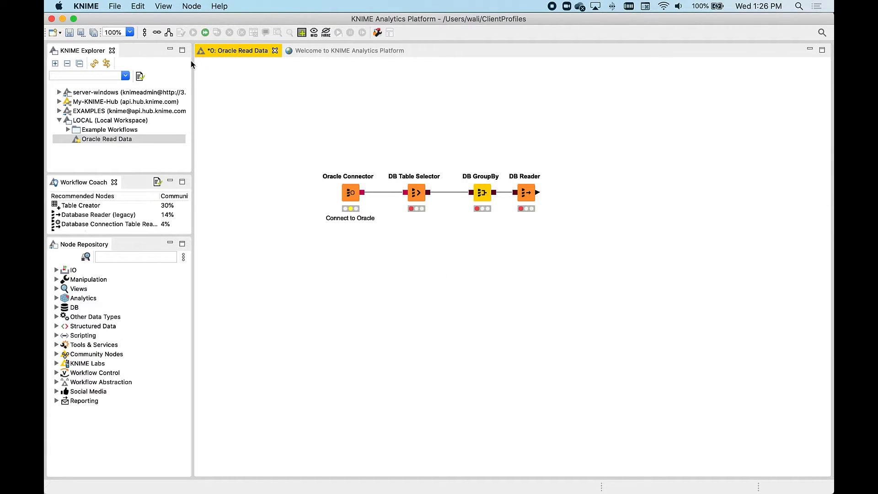
Step: Export the KNIME preferences to a file named Preferences.epf on the Desktop
double_click(116, 6)
click(116, 7)
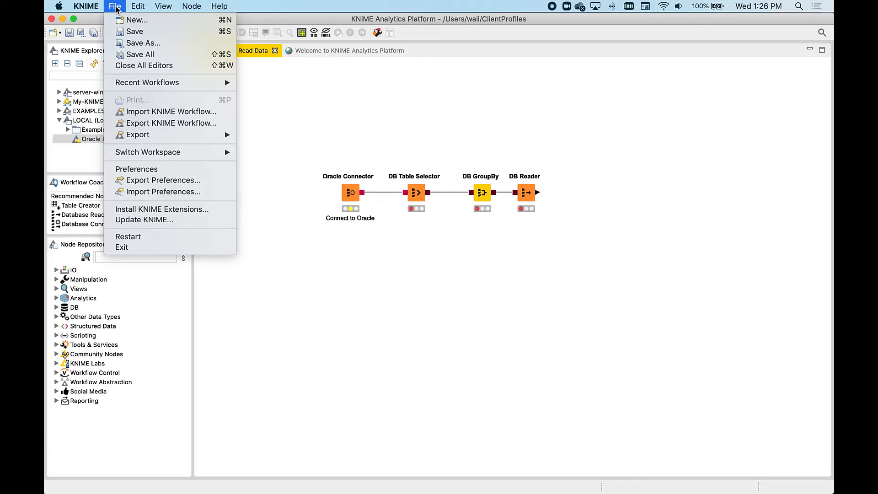
click(163, 183)
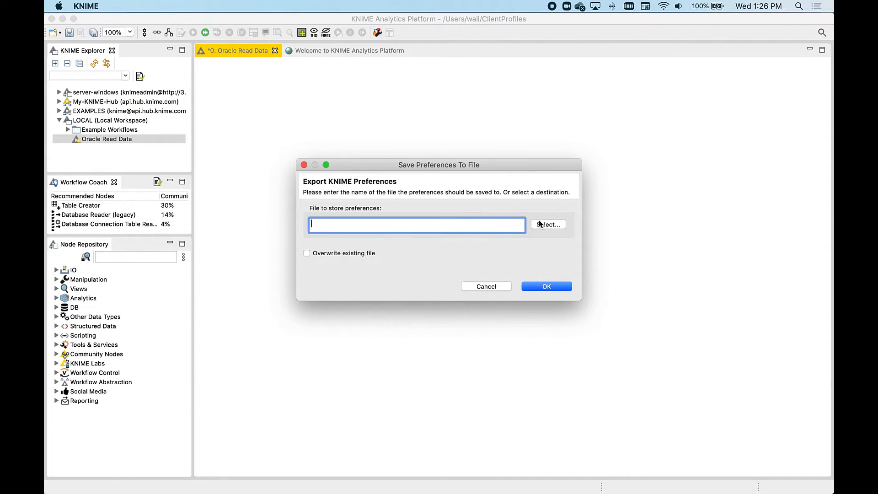
click(544, 224)
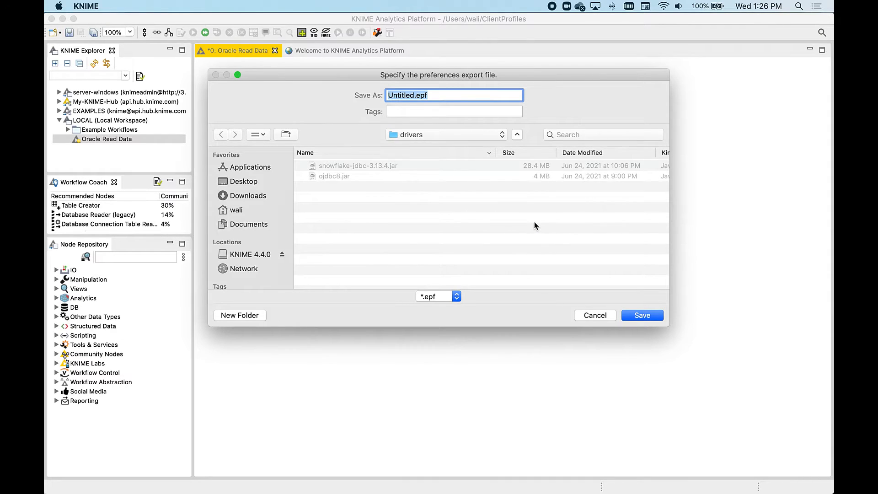
click(251, 183)
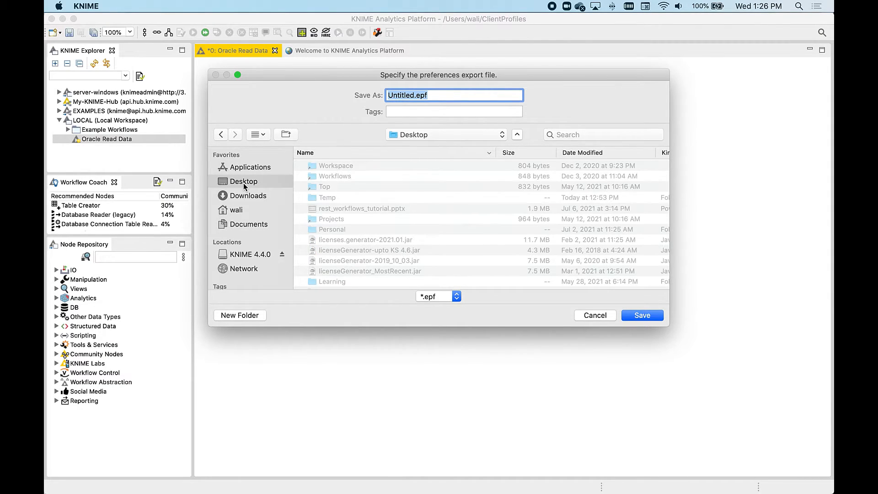
text(Preferenc)
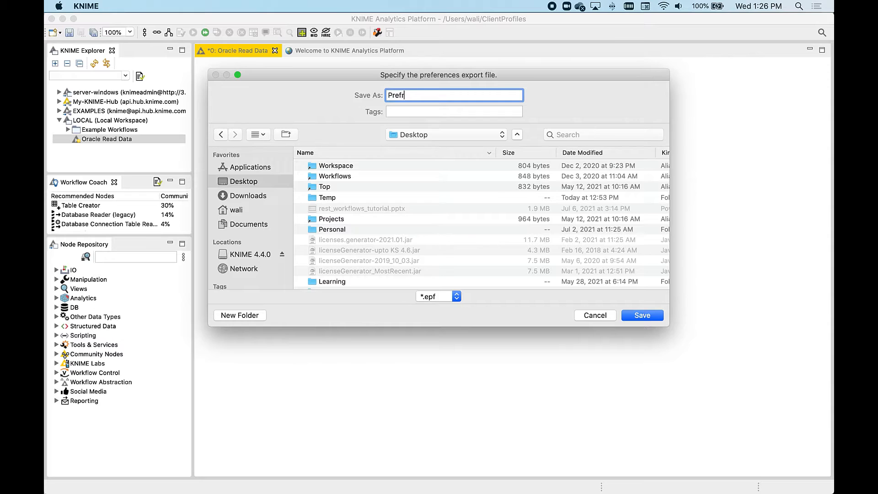
text(es)
click(644, 316)
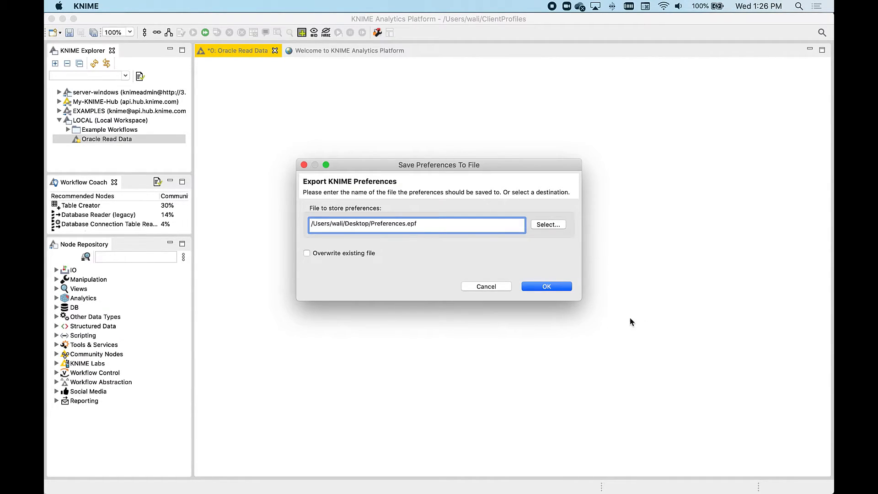
click(558, 291)
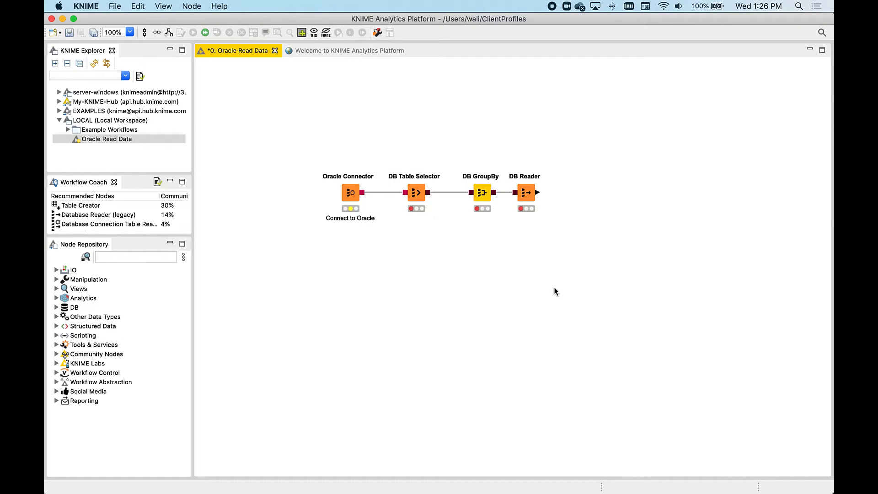
Step: Open the exported Preferences.epf in a text editor and search it for Oracle
key(super+Tab)
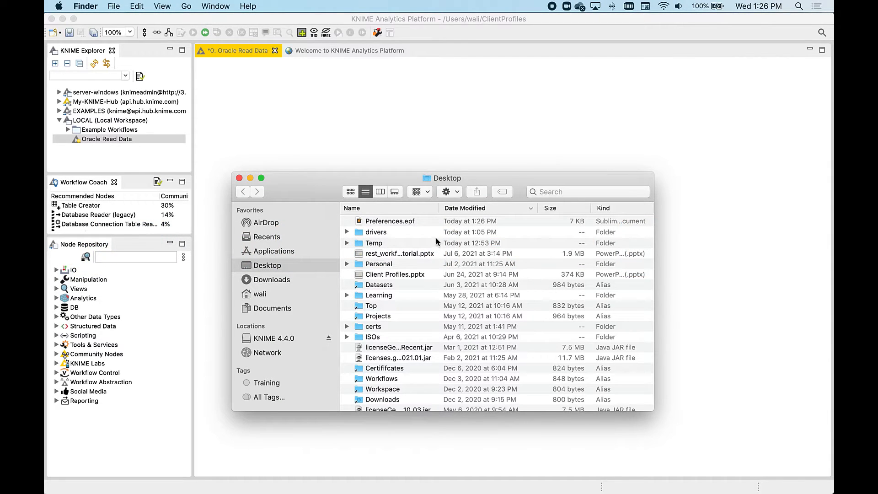
double_click(414, 221)
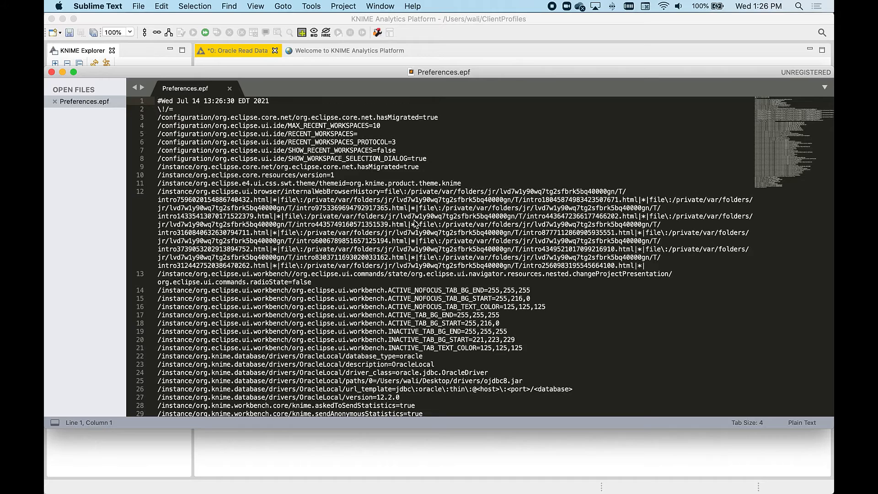
key(super+f)
text(Oracle)
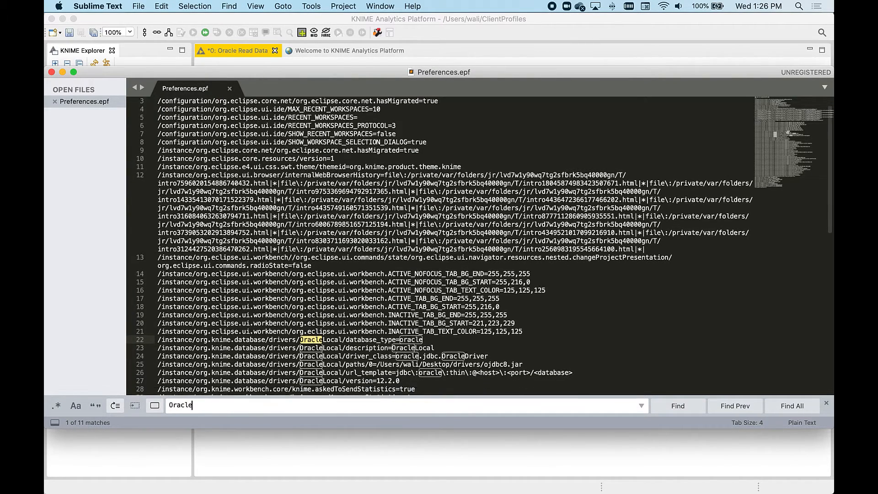
Step: Copy the six OracleLocal database driver lines from the preferences file
scroll(411, 256, down, 3)
drag(409, 328, 158, 287)
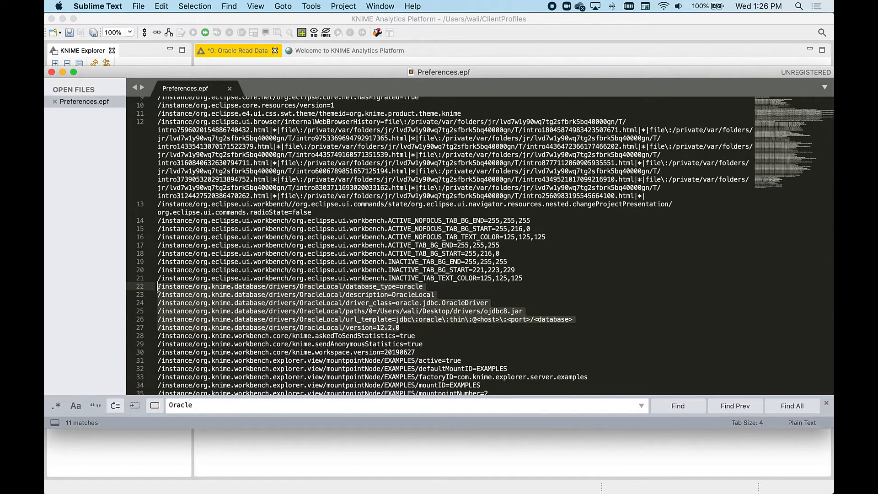
right_click(189, 292)
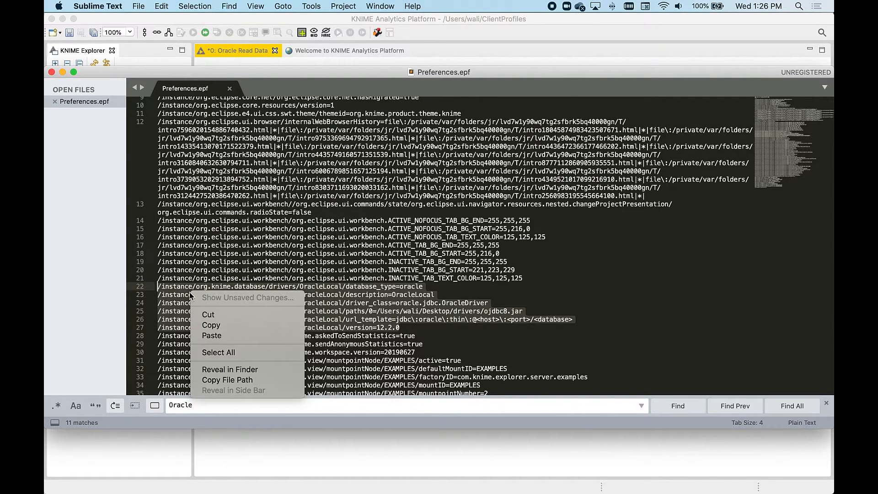
click(212, 324)
Step: On the server, open oracle.epf in Notepad++ and replace its whole content with the copied driver lines
key(ctrl+Right)
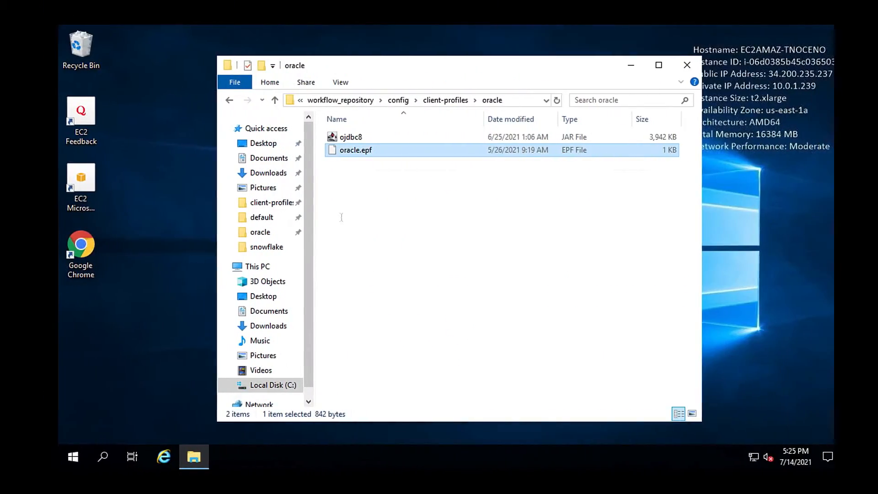
right_click(344, 152)
click(374, 174)
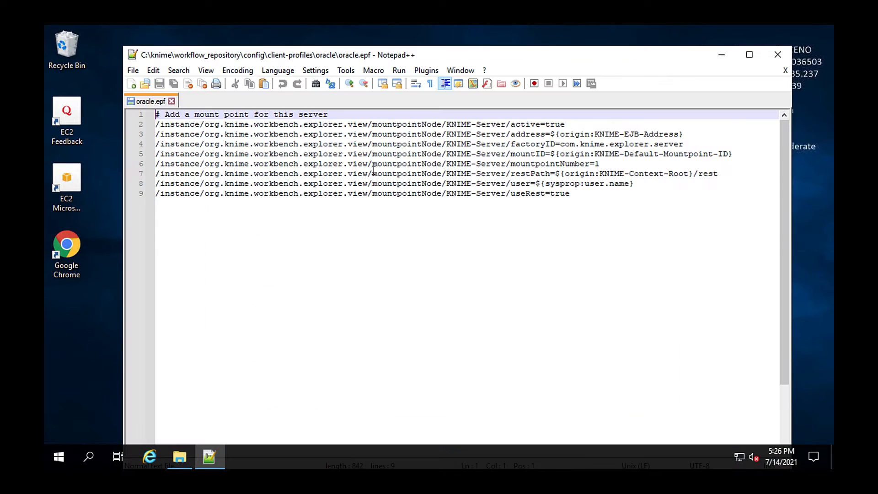
drag(315, 159, 156, 114)
right_click(188, 126)
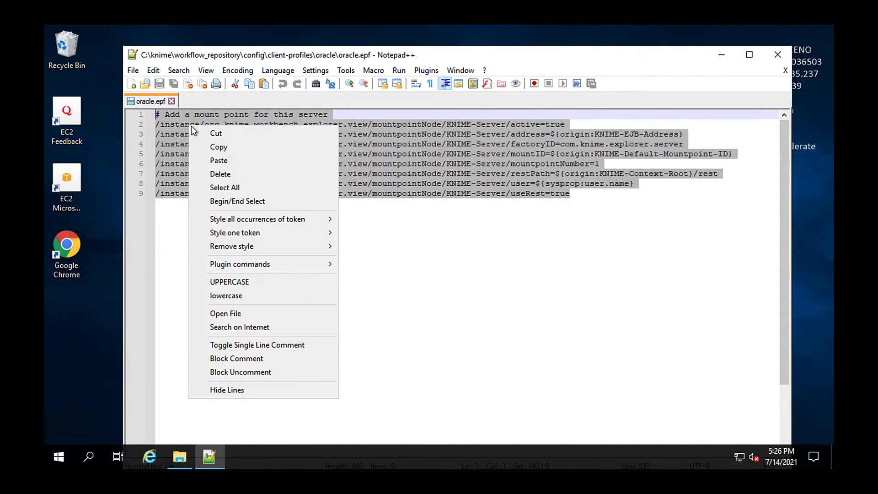
click(221, 159)
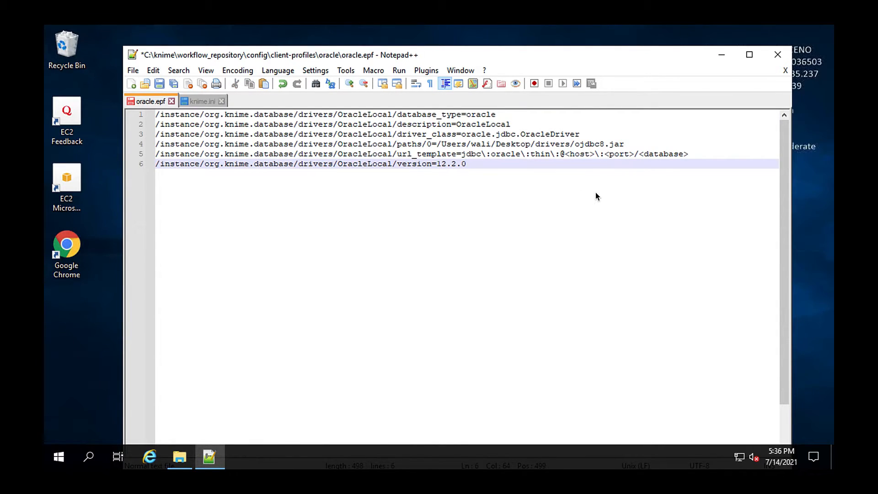
Step: Replace the folder part of the driver path before ojdbc8.jar with ${profile:location}
click(632, 144)
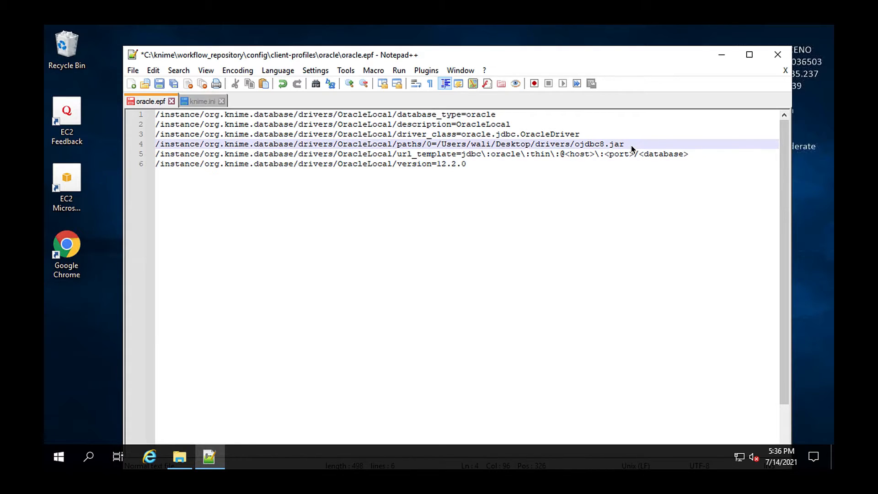
drag(628, 145, 479, 146)
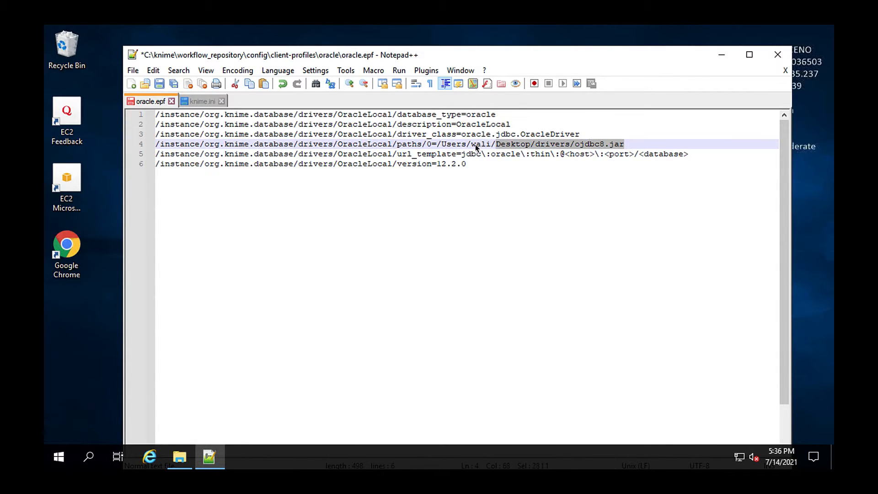
click(437, 144)
drag(437, 144, 567, 145)
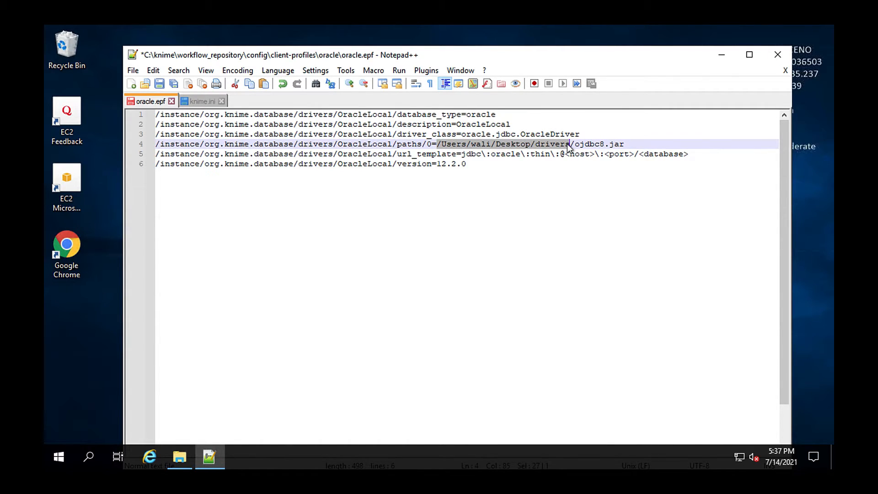
text(${pr)
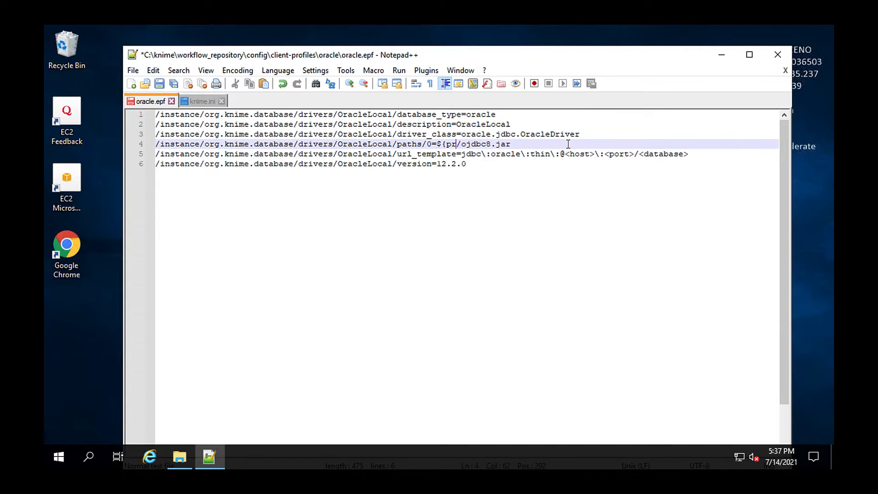
text(ofile:location})
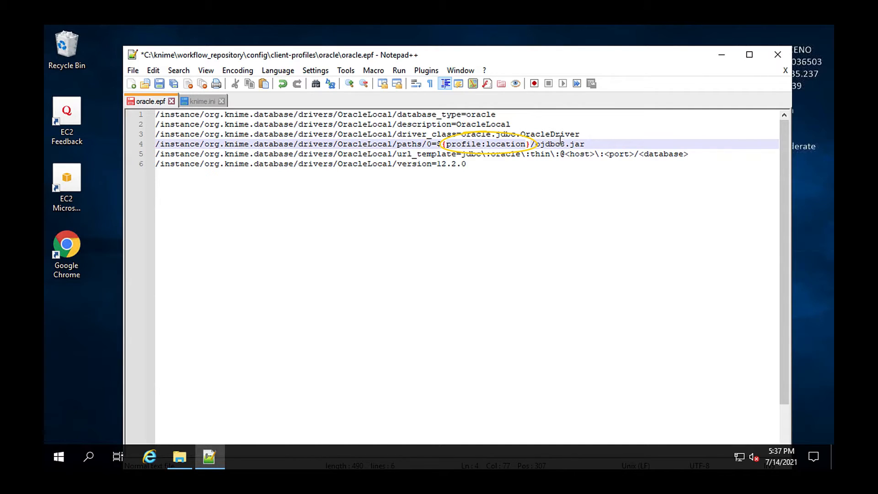
Step: Rename the driver ID in the first line from OracleLocal to OracleServer and copy the new ID
double_click(380, 115)
text(OracleSe)
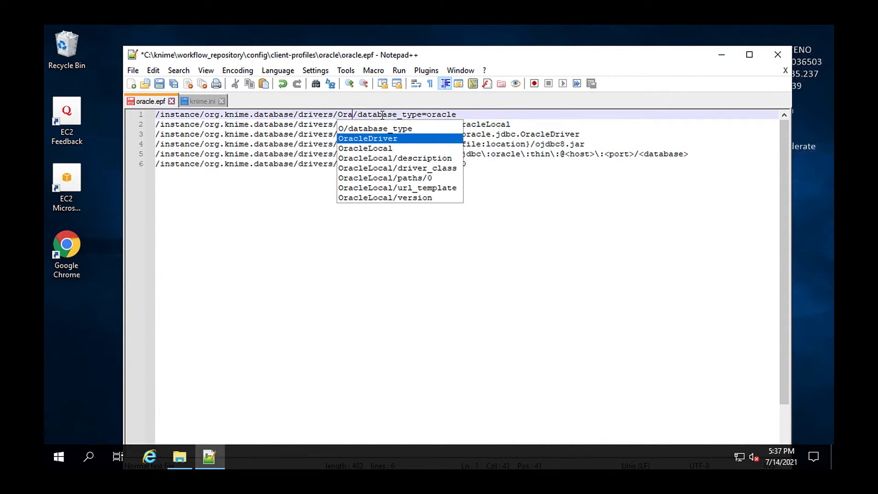
text(rver)
double_click(382, 116)
key(ctrl+c)
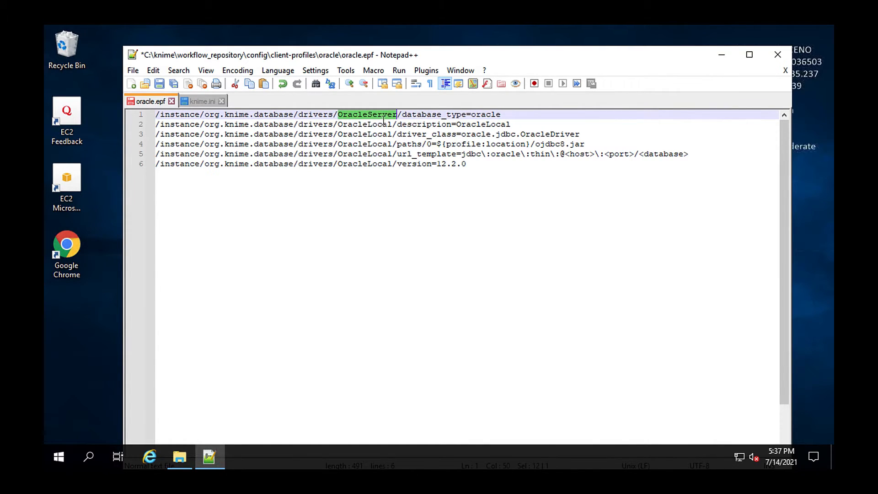
Step: Change the driver ID to OracleServer in the keys of the remaining five lines
double_click(381, 125)
key(ctrl+v)
double_click(381, 134)
key(ctrl+v)
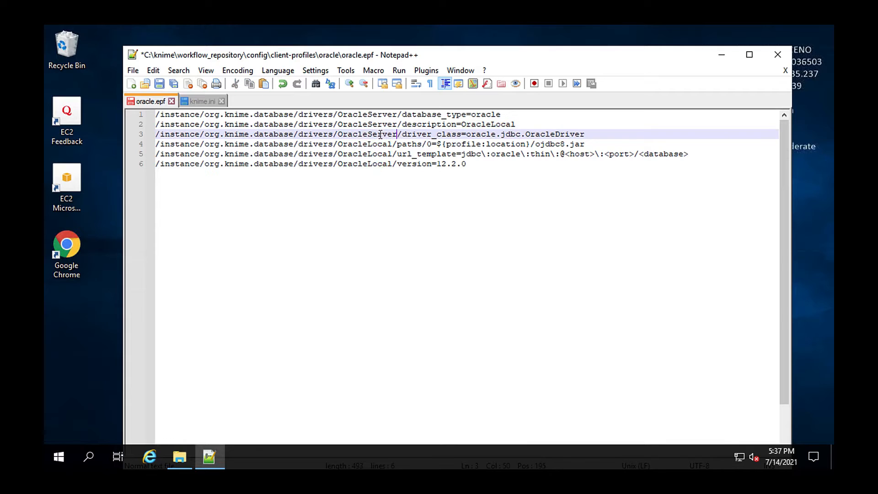
double_click(378, 144)
key(ctrl+v)
double_click(377, 154)
key(ctrl+v)
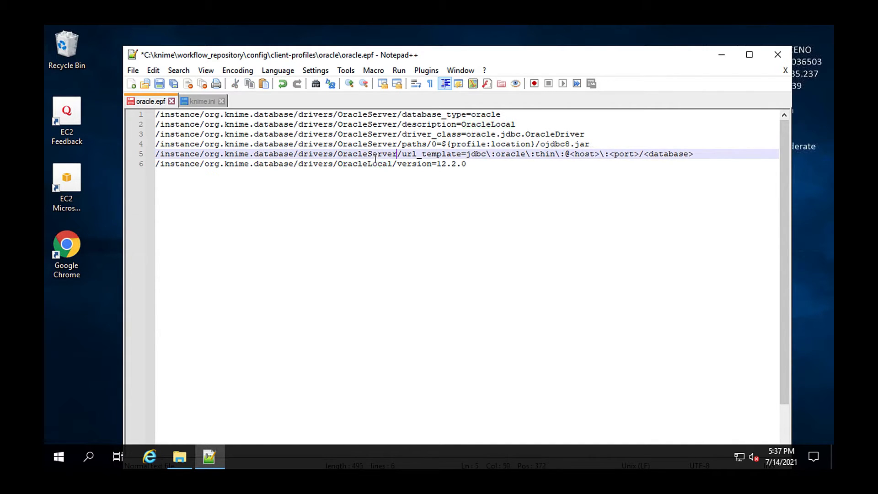
double_click(373, 164)
key(ctrl+v)
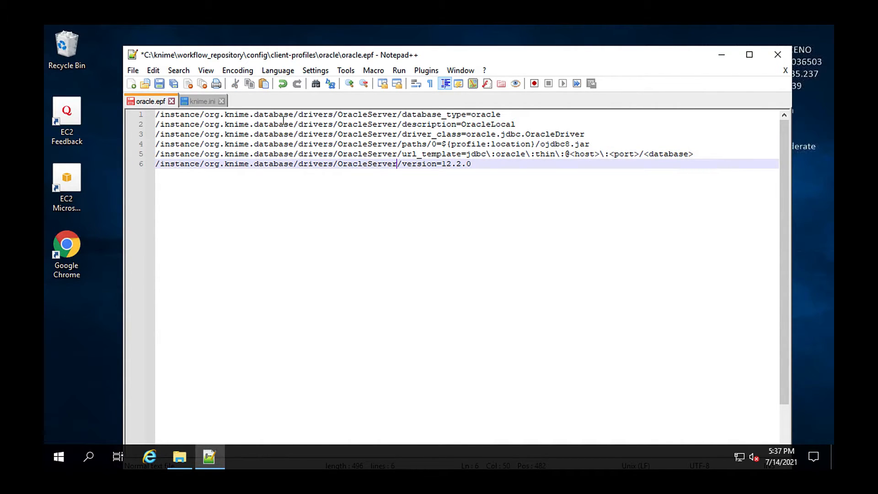
Step: Save oracle.epf and open the executor's knime.ini from the knime-full_4.3.3 folder in Notepad++
click(160, 83)
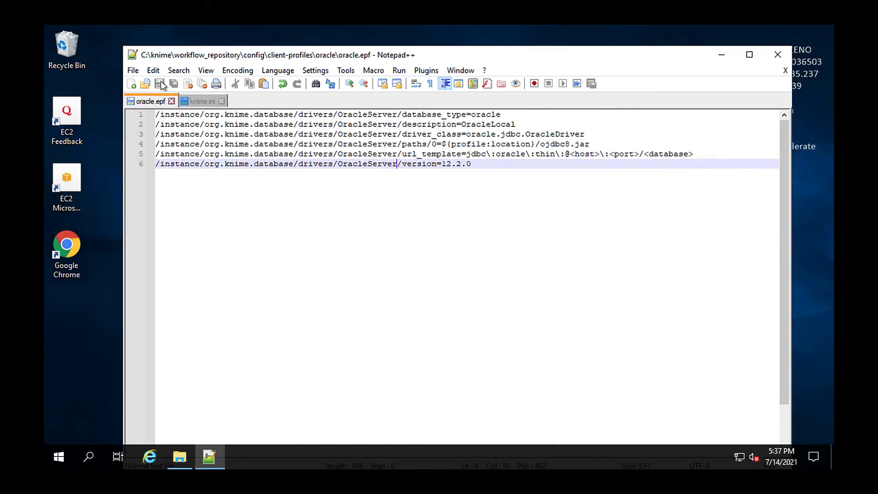
click(180, 456)
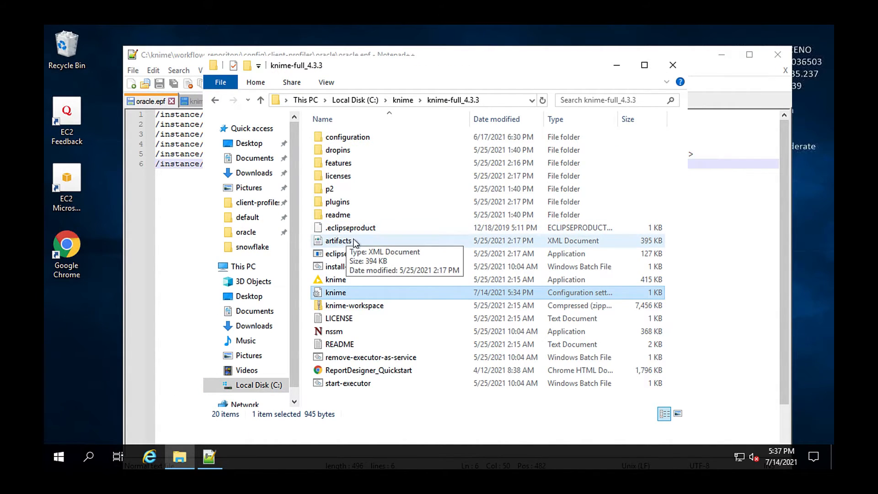
right_click(361, 293)
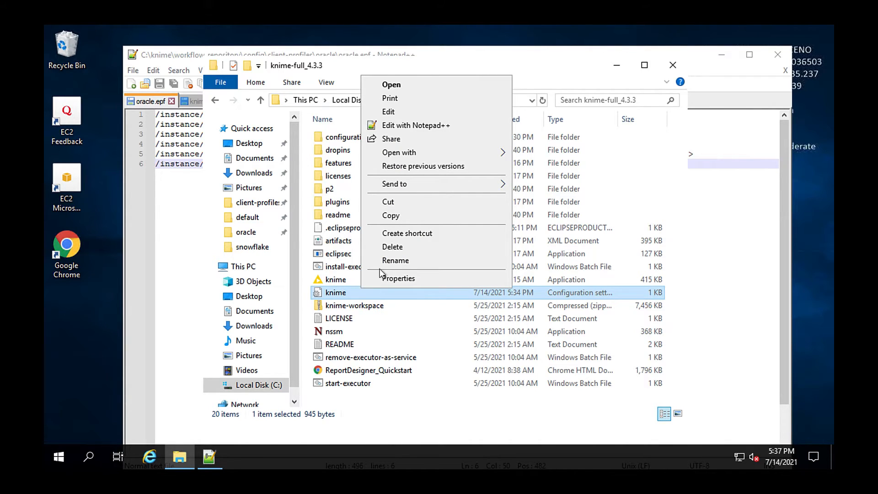
click(434, 127)
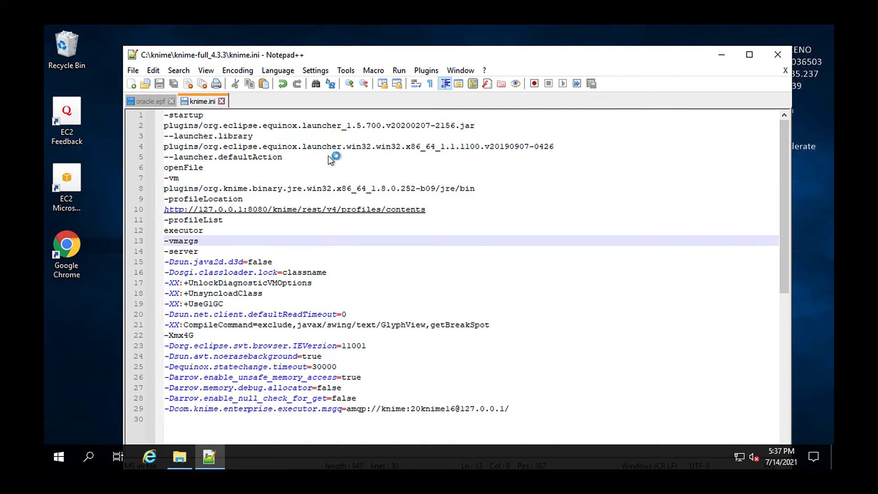
Step: Append oracle to the profile list after executor in knime.ini and save the file
click(224, 228)
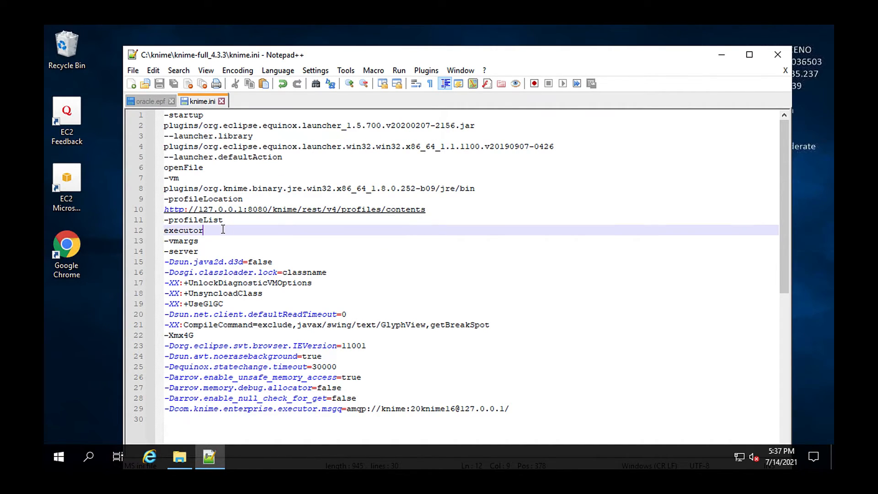
text(,oracle)
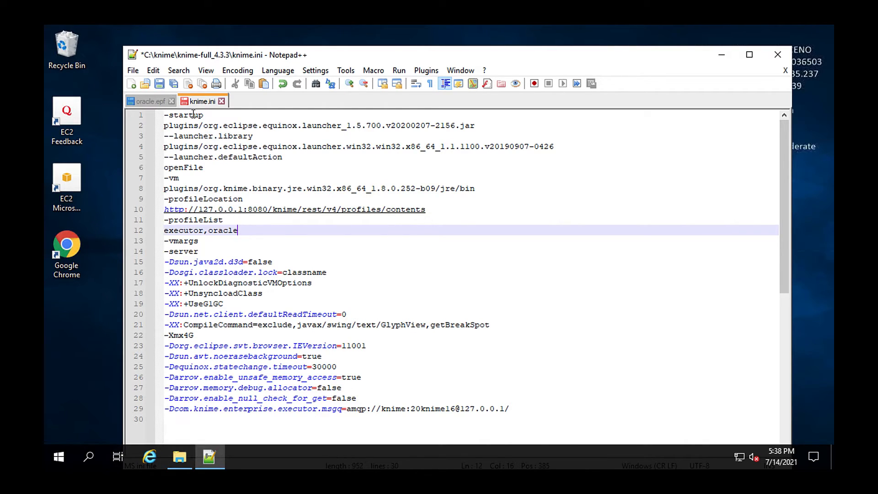
click(160, 83)
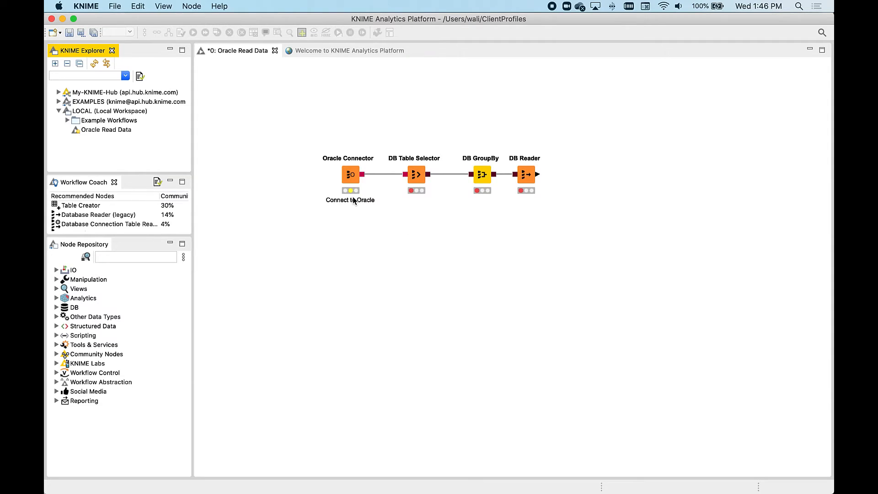
click(140, 78)
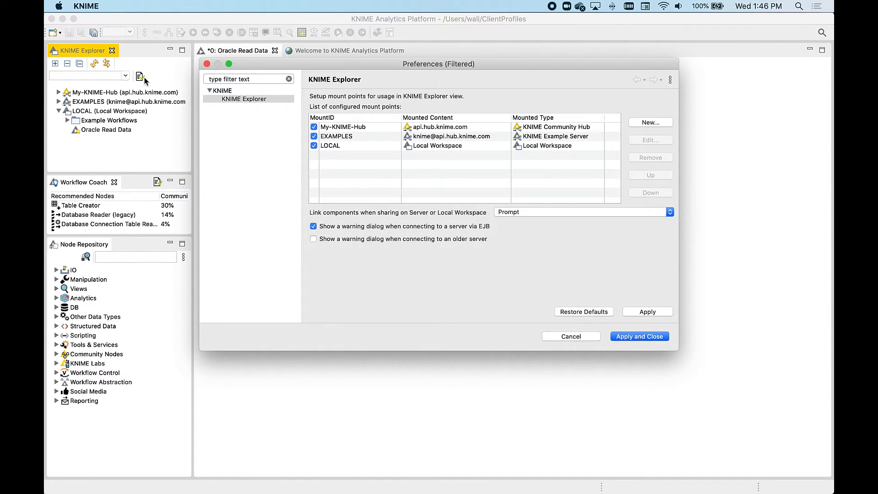
click(650, 123)
click(475, 206)
drag(475, 206, 375, 205)
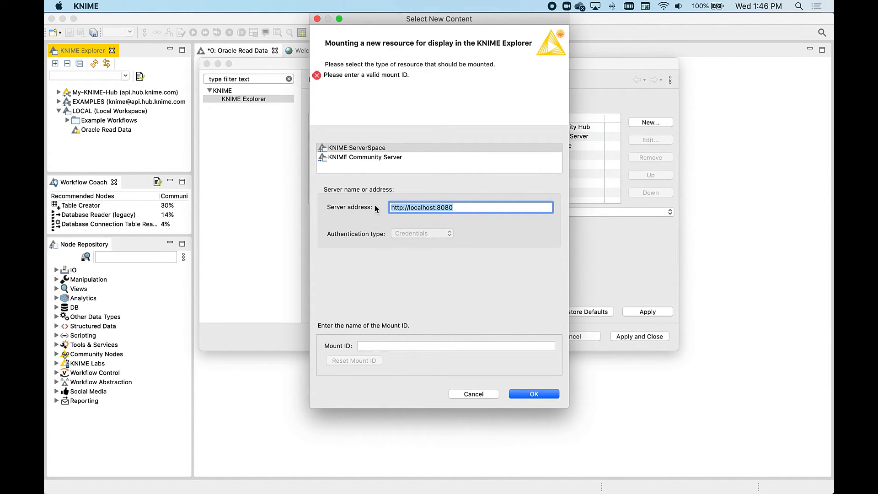
text(http://34.200.235.237:8080/knime/)
click(426, 346)
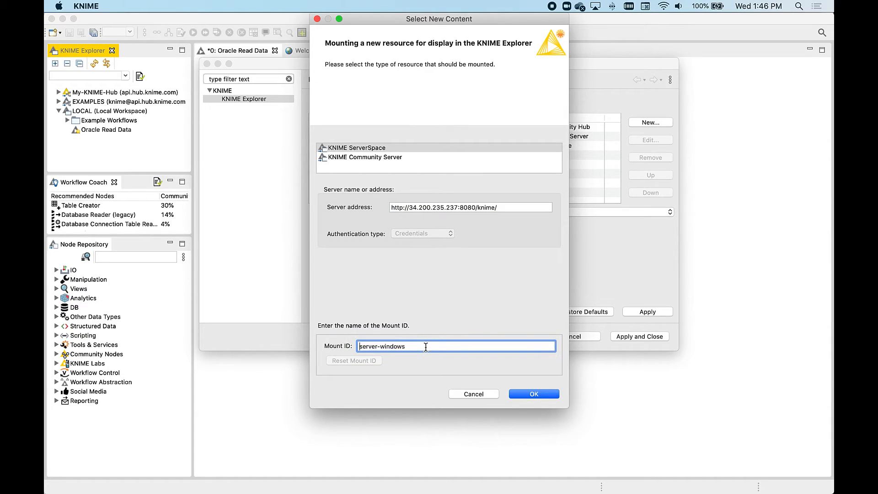
click(533, 394)
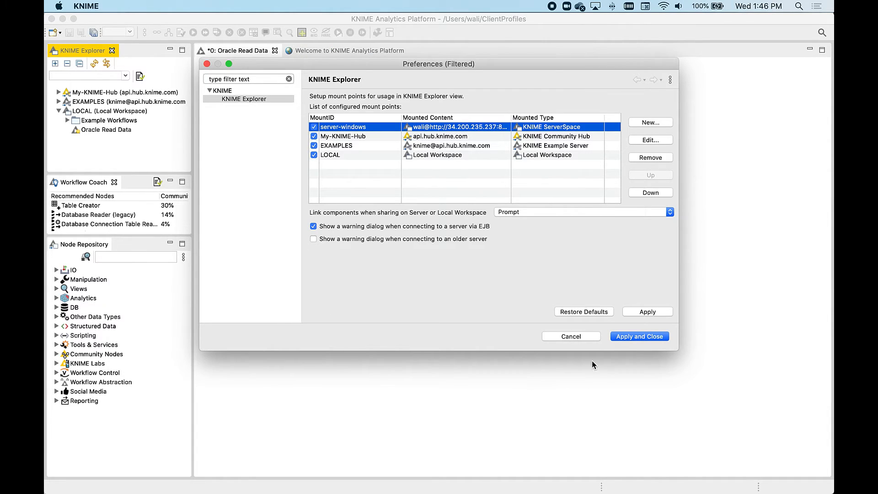
click(633, 337)
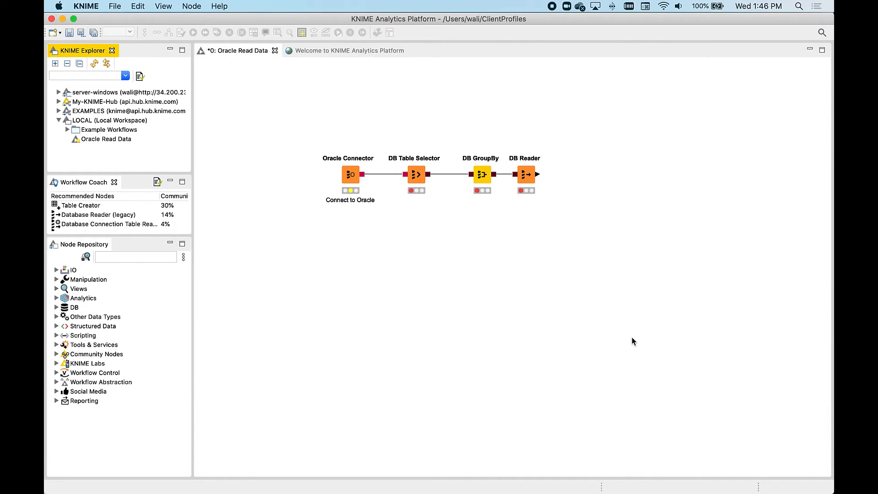
Step: Connect to the server-windows mount point, entering the admin username and the account password
click(59, 92)
double_click(97, 103)
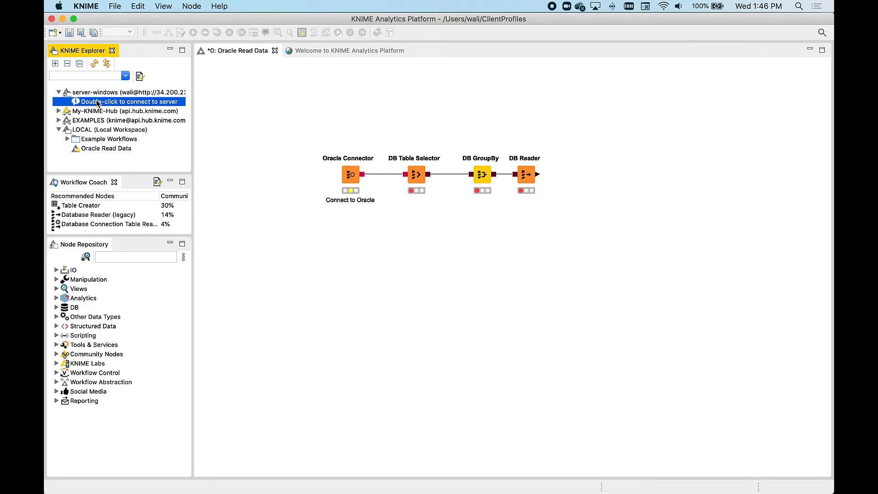
double_click(412, 246)
text(knimeadmin)
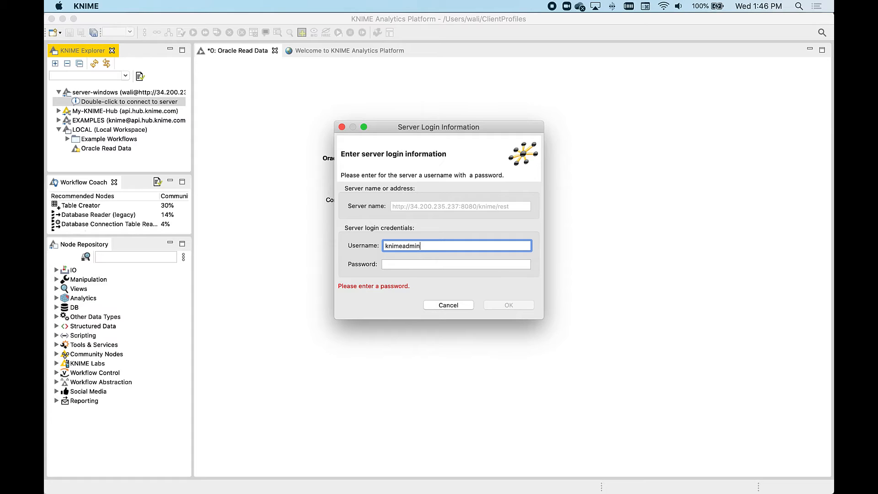
key(Tab)
text(•••••)
key(Return)
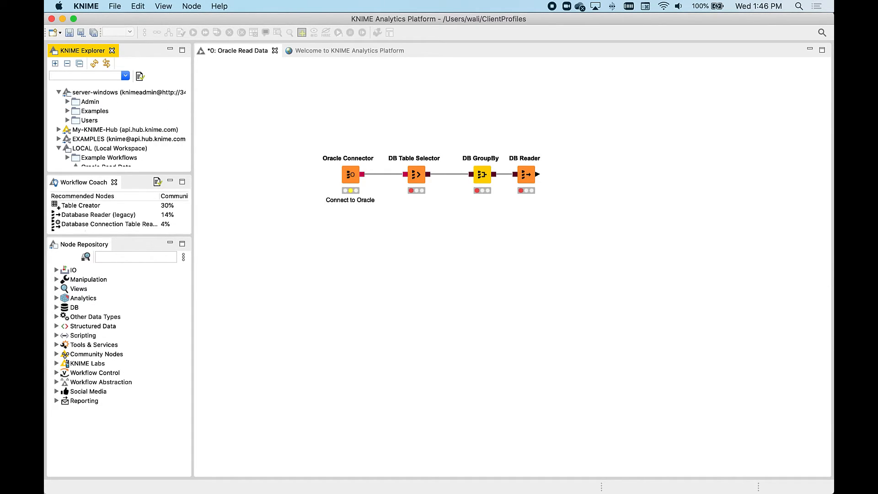
Step: Enable server-managed customizations from server-windows, select the oracle profile, and restart the workbench, saving the workflow
click(88, 6)
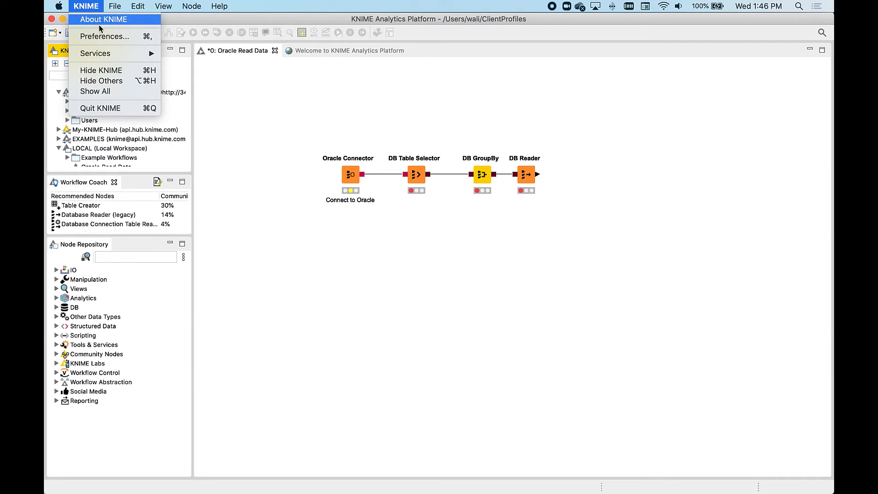
click(101, 37)
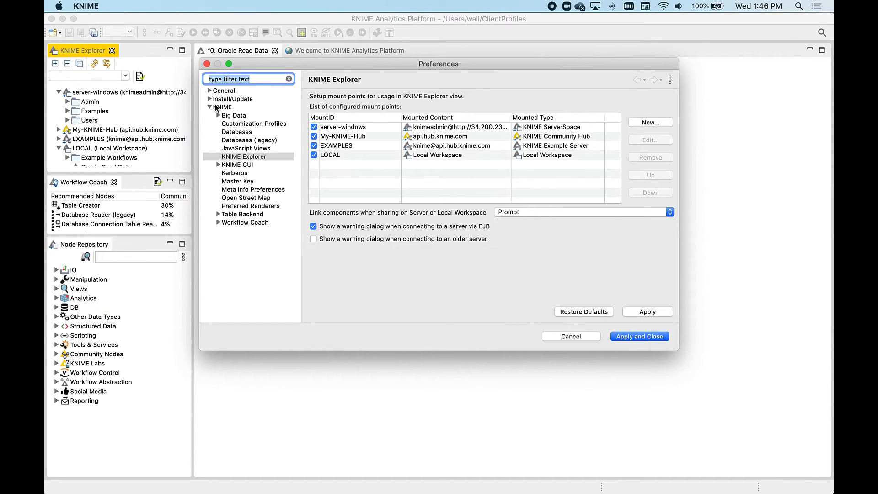
click(234, 109)
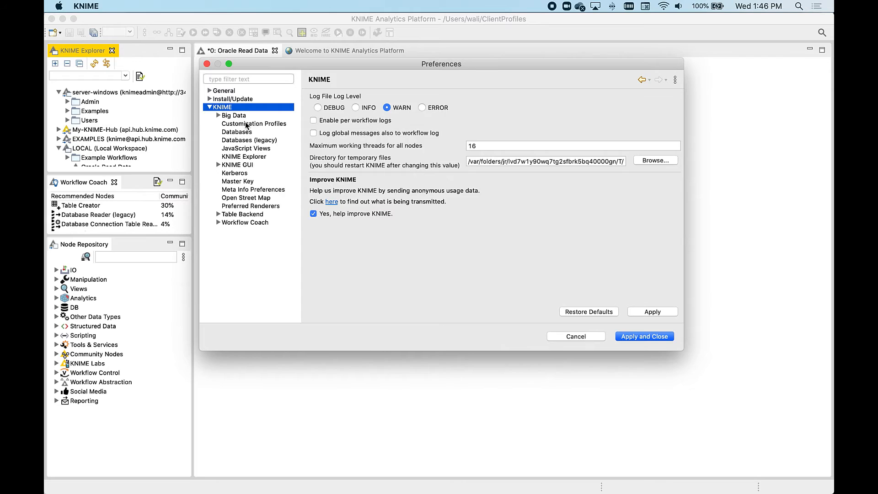
click(246, 124)
click(320, 128)
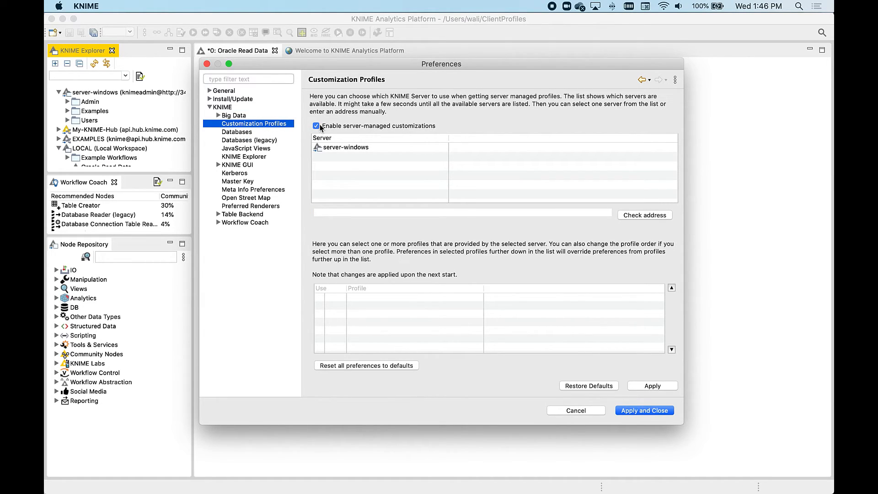
click(349, 147)
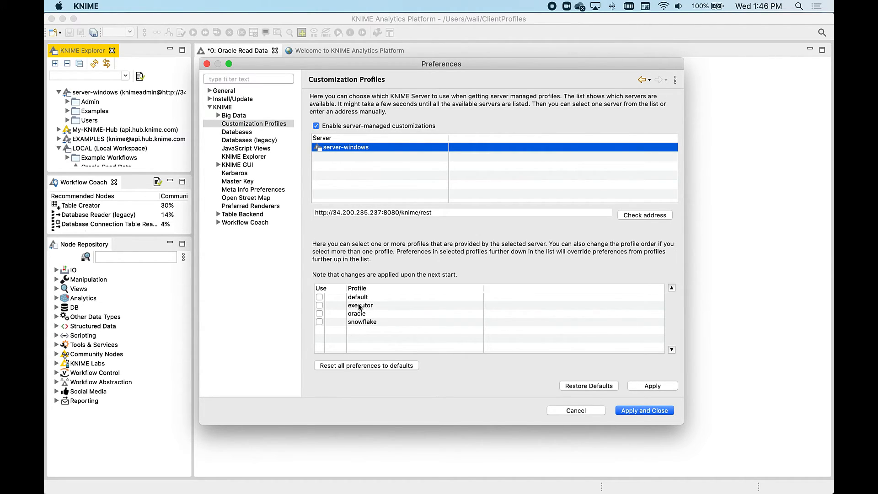
click(320, 314)
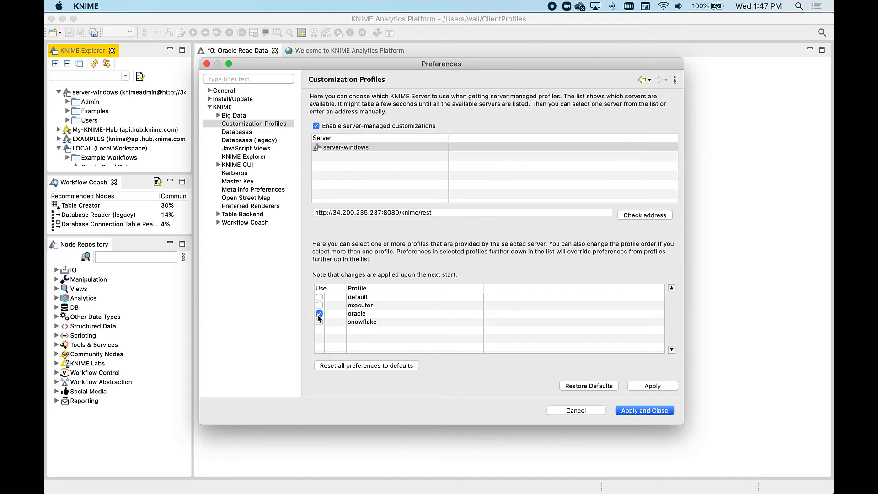
click(637, 411)
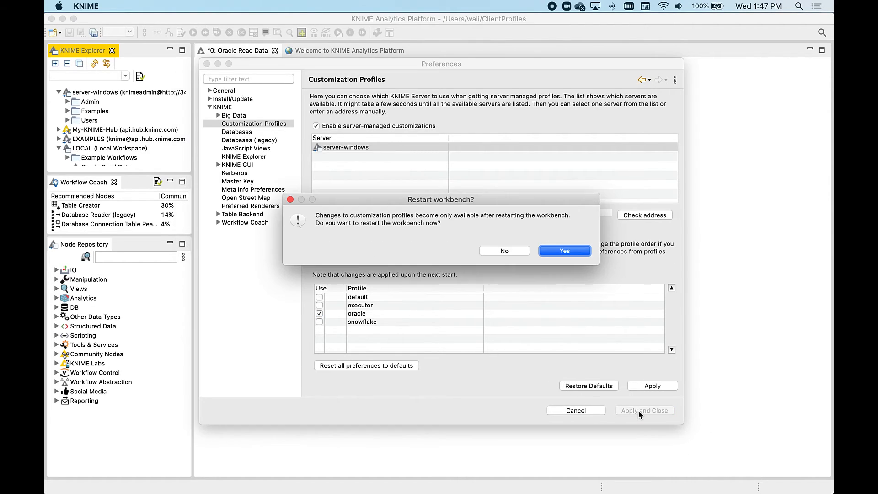
click(565, 251)
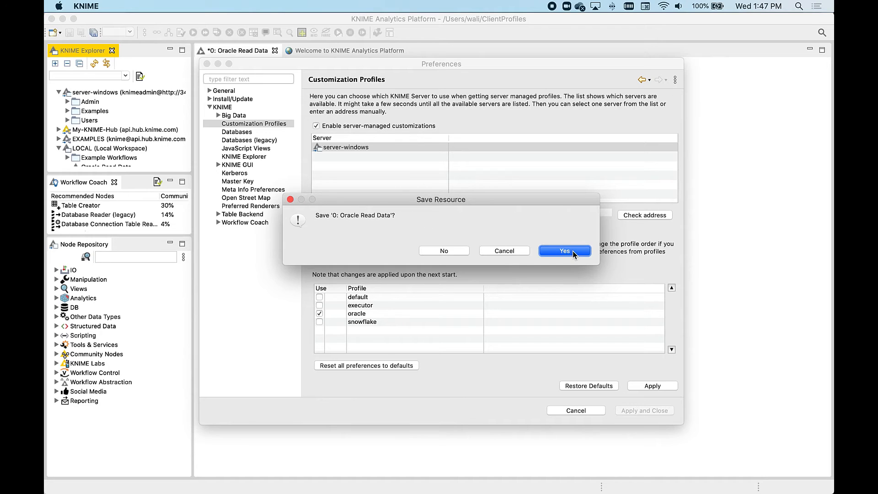
click(573, 251)
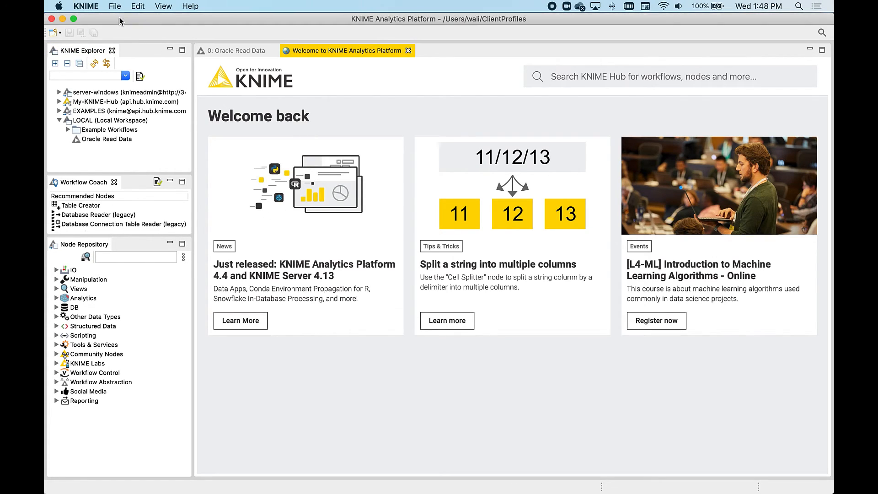
Step: Open the Databases preferences and inspect the list of registered database drivers
click(115, 6)
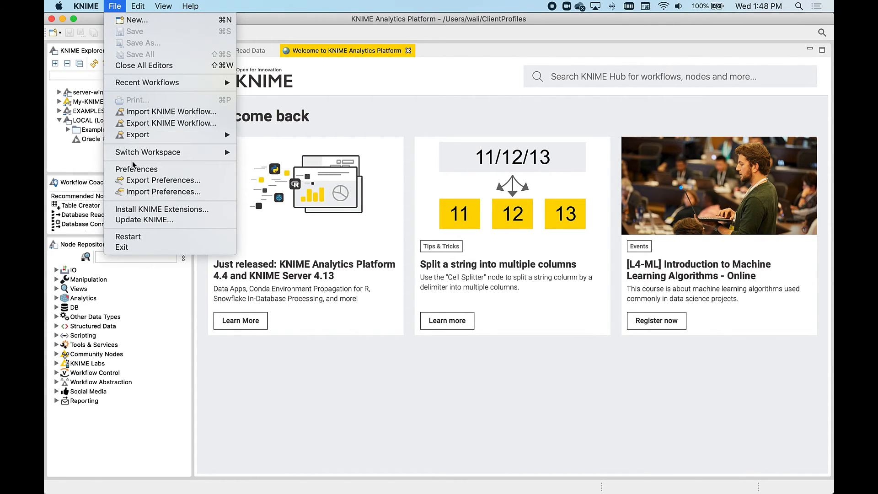
click(136, 169)
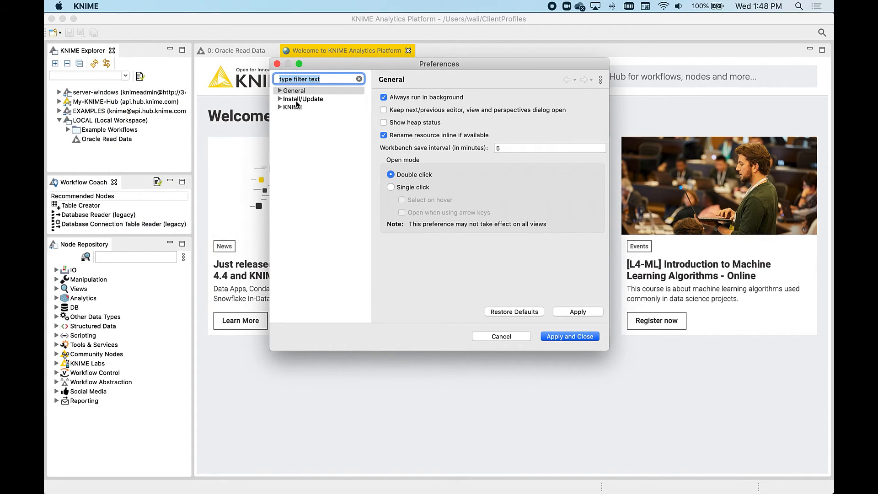
click(295, 107)
click(281, 107)
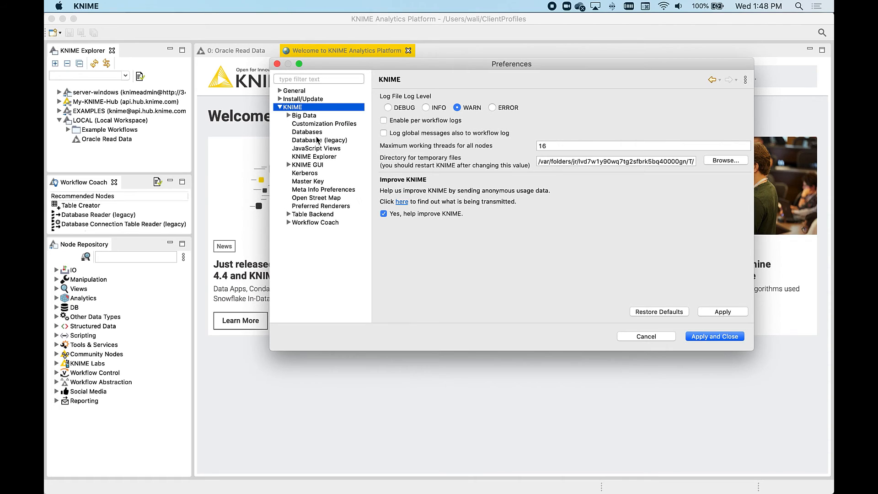
click(318, 132)
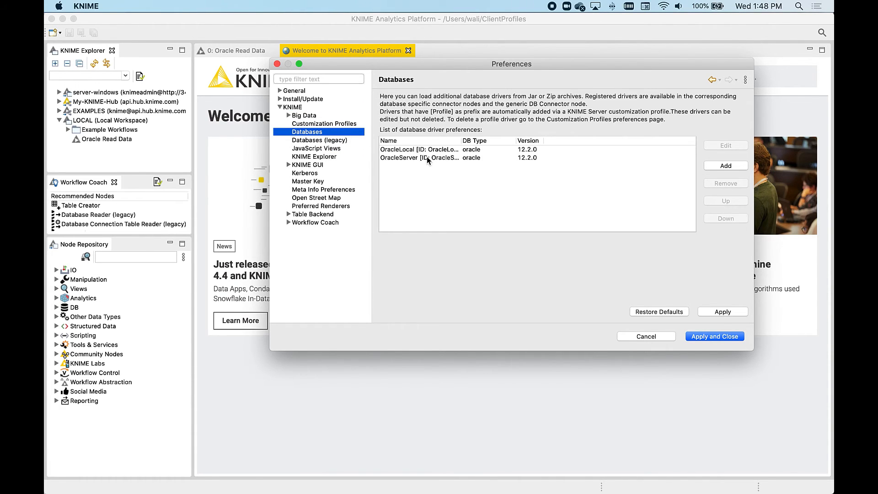
click(428, 157)
click(697, 337)
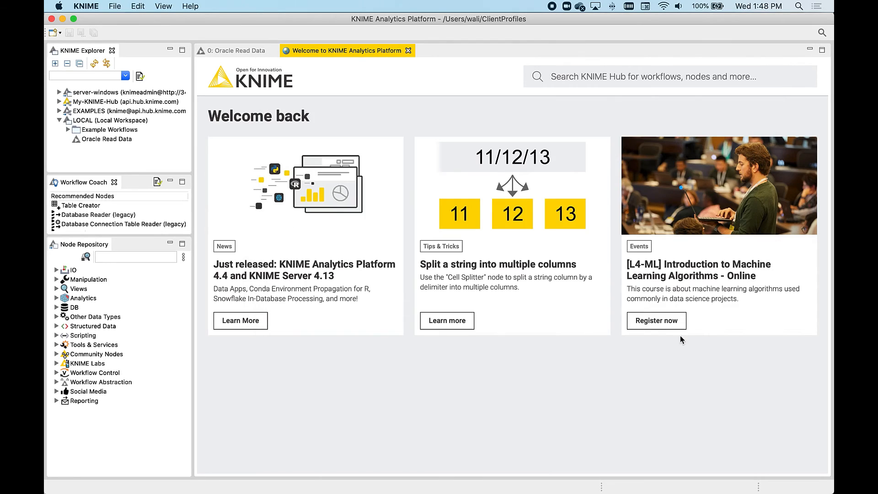
Step: Open the Oracle Read Data workflow and switch the Oracle Connector's driver to OracleServer [ID: OracleServer]
double_click(124, 140)
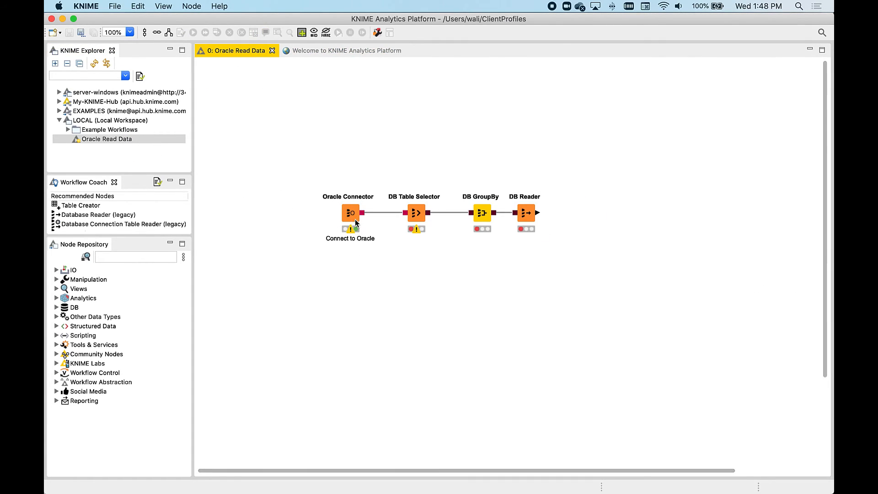
click(353, 218)
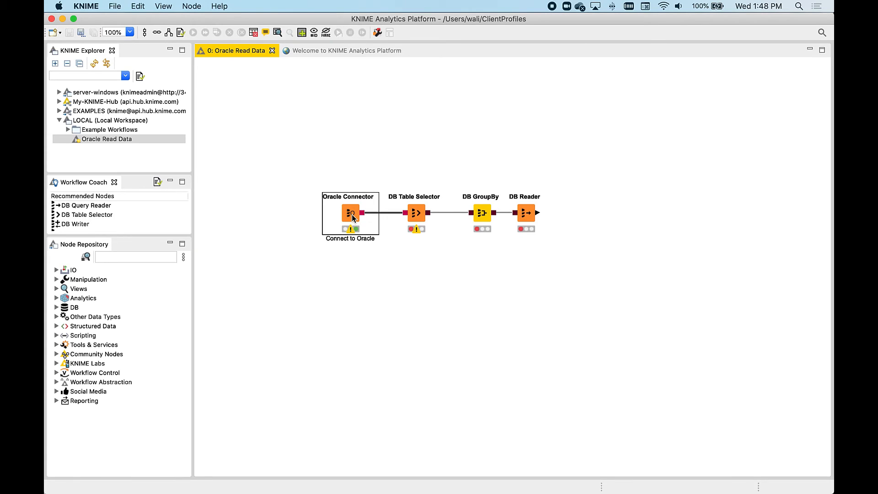
double_click(353, 217)
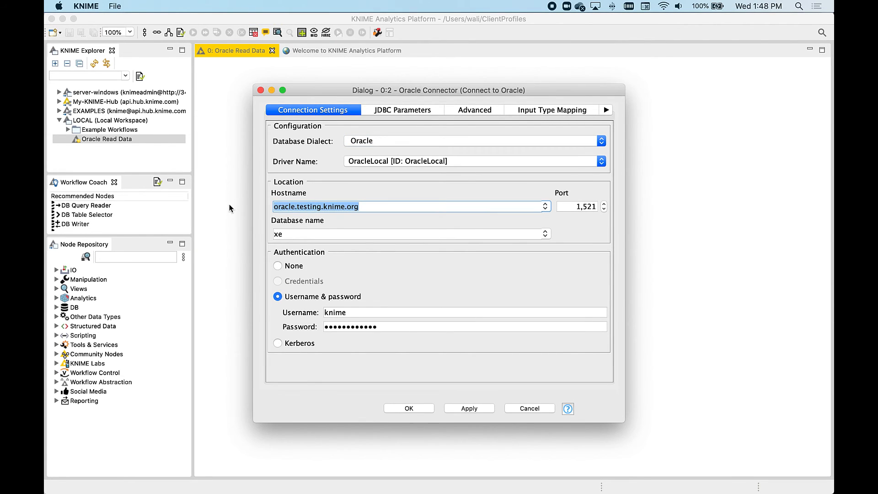
click(407, 161)
click(405, 175)
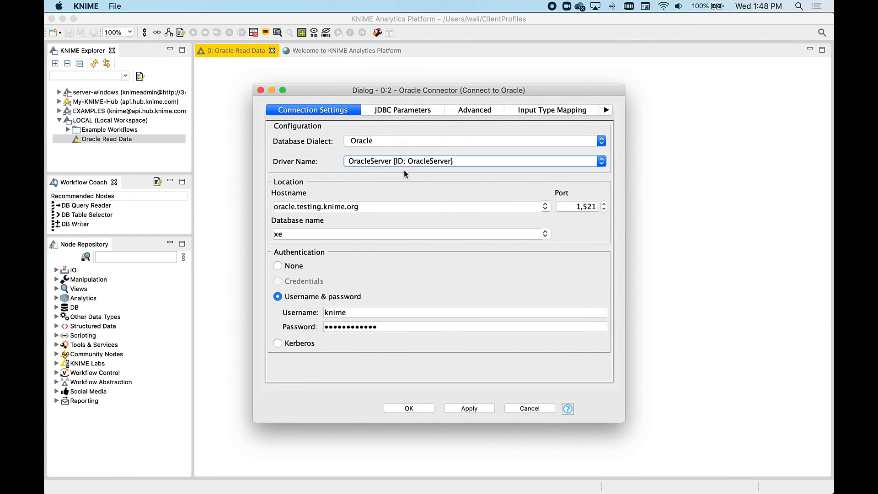
click(270, 209)
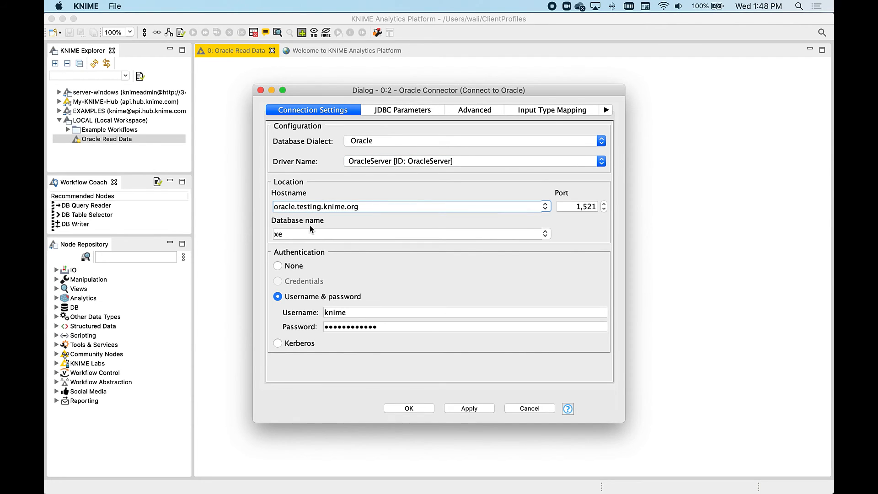
click(409, 408)
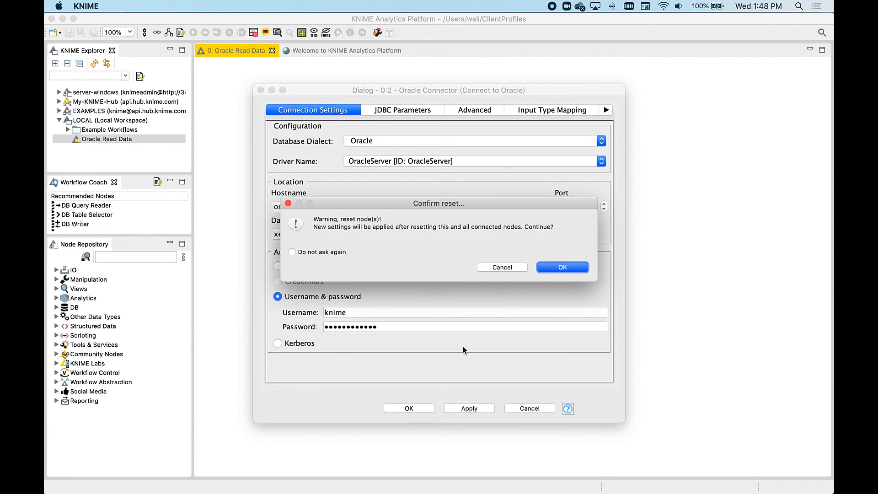
click(555, 270)
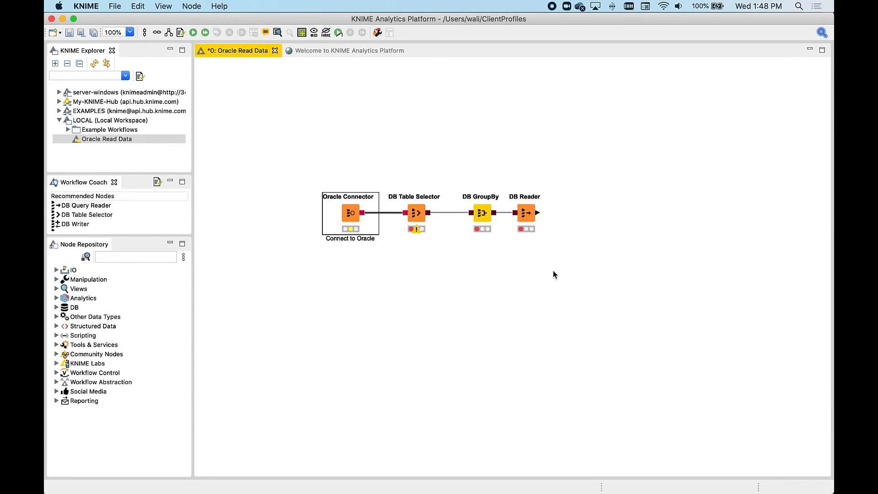
Step: Execute all nodes of the workflow
click(204, 33)
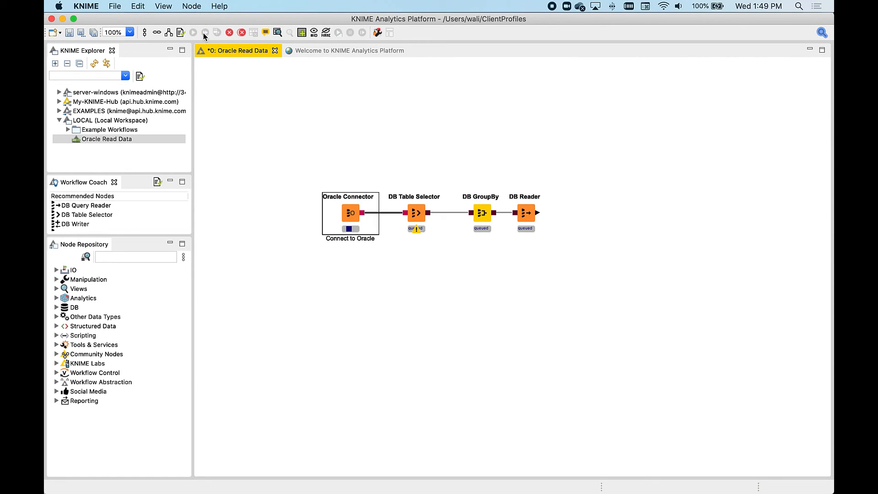